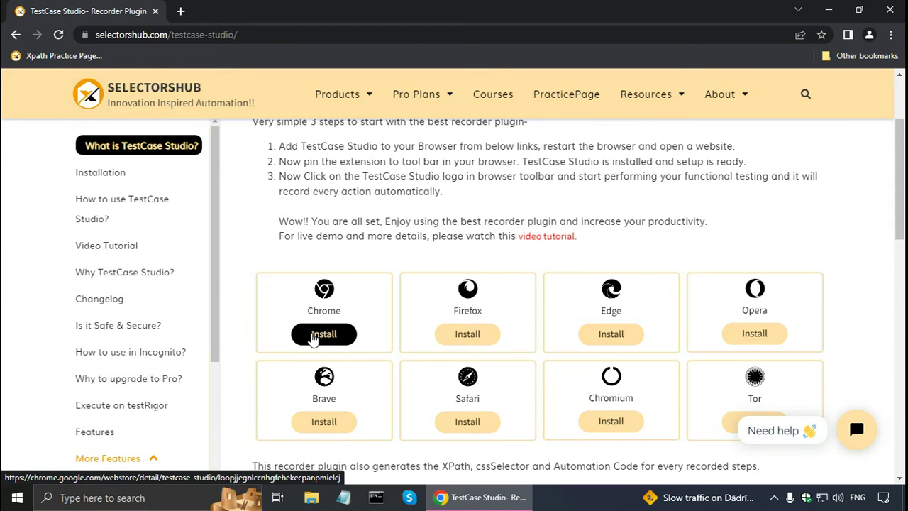
- Install TestCase Studio from the Chrome Web Store and close the YouTube tab it opens
click(313, 337)
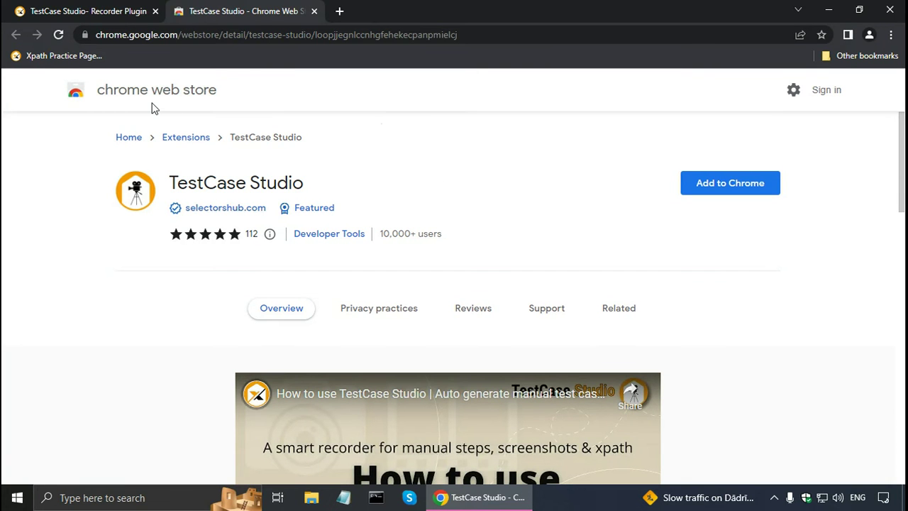
click(700, 190)
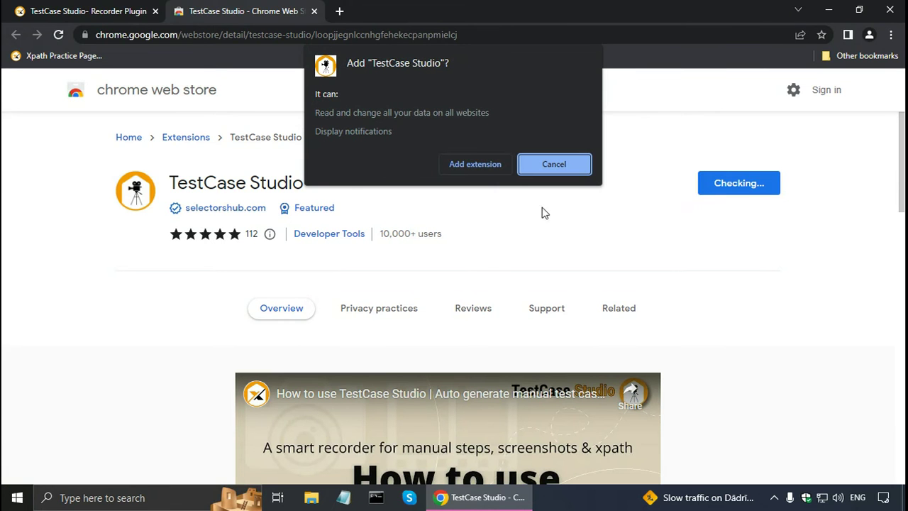
click(452, 165)
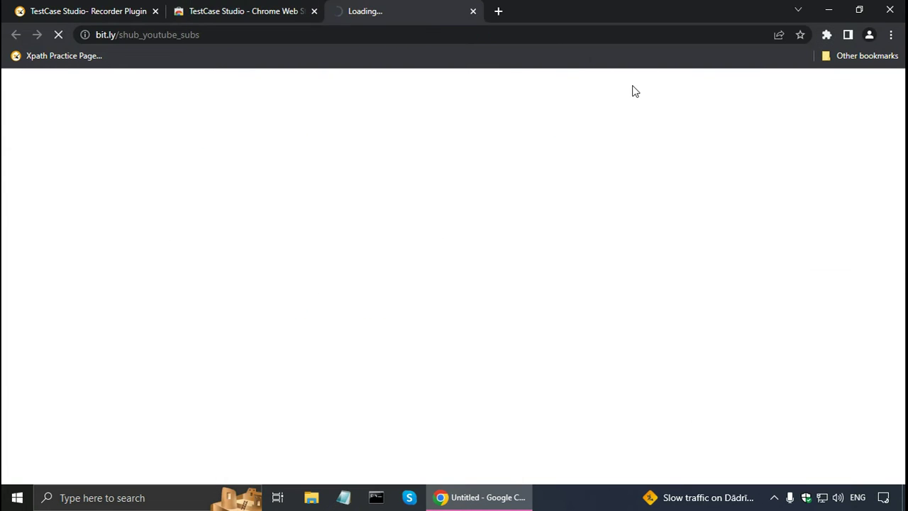
click(473, 11)
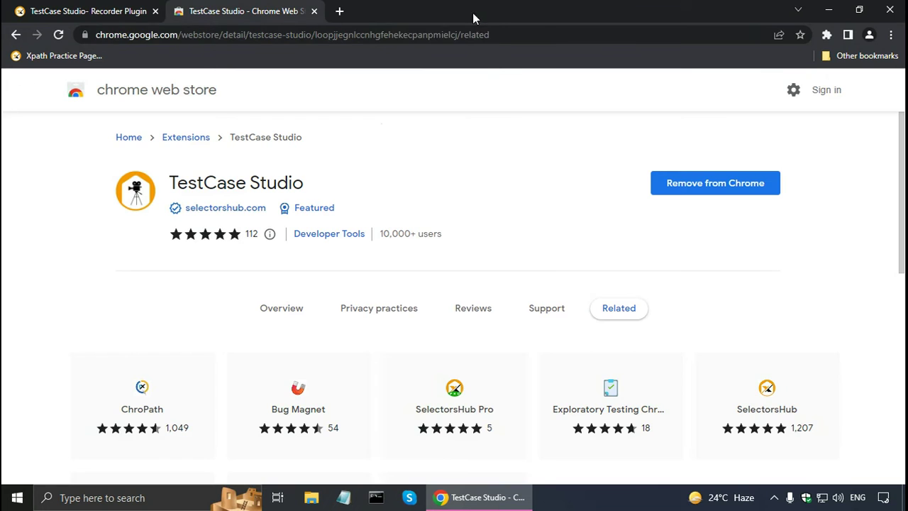
- Pin TestCase Studio to the Chrome toolbar from the Extensions menu
click(827, 37)
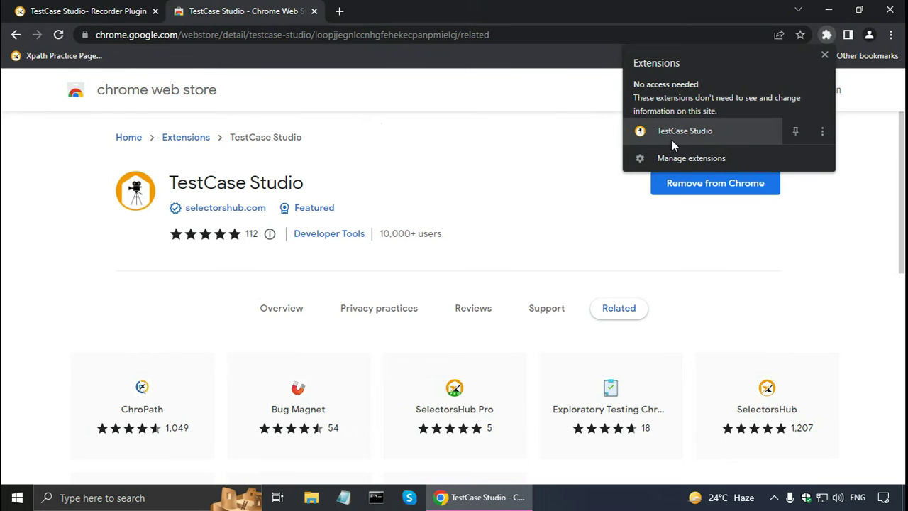
click(796, 132)
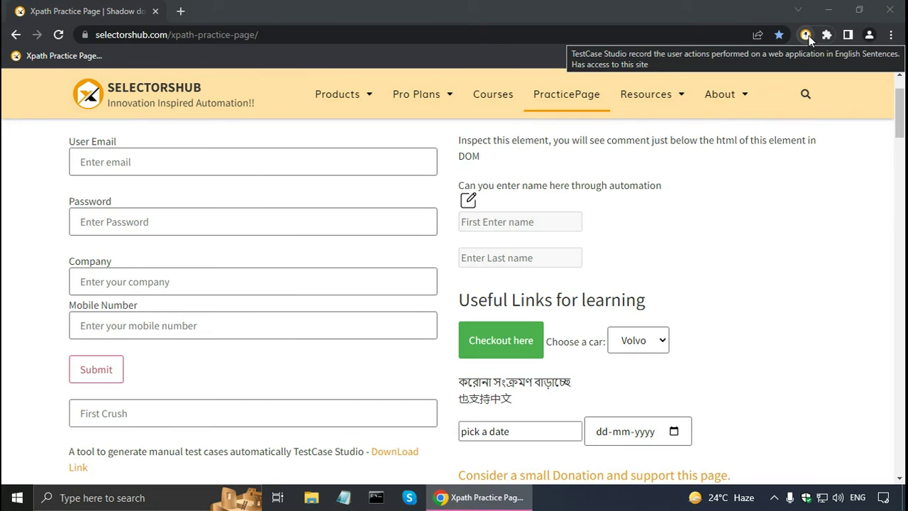
- Open the TestCase Studio recorder and enter 'User Entry' as the test case name
click(807, 35)
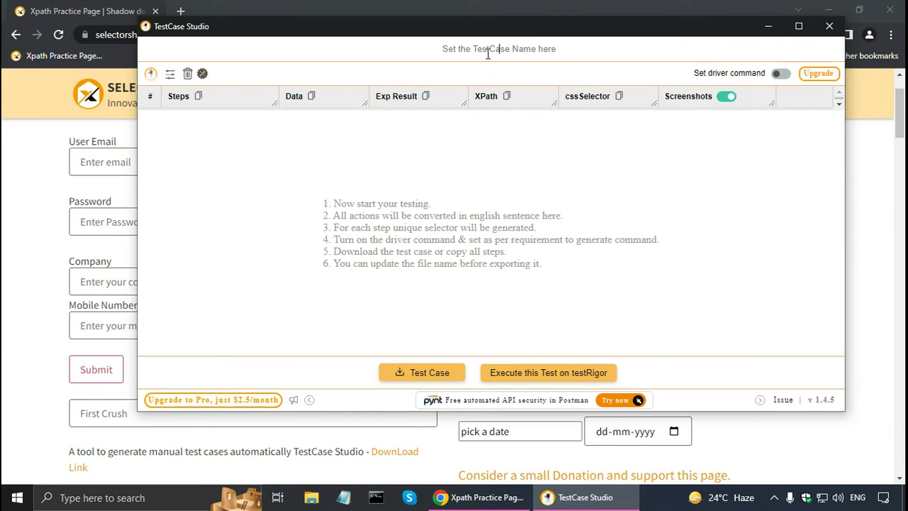
text(User Entry)
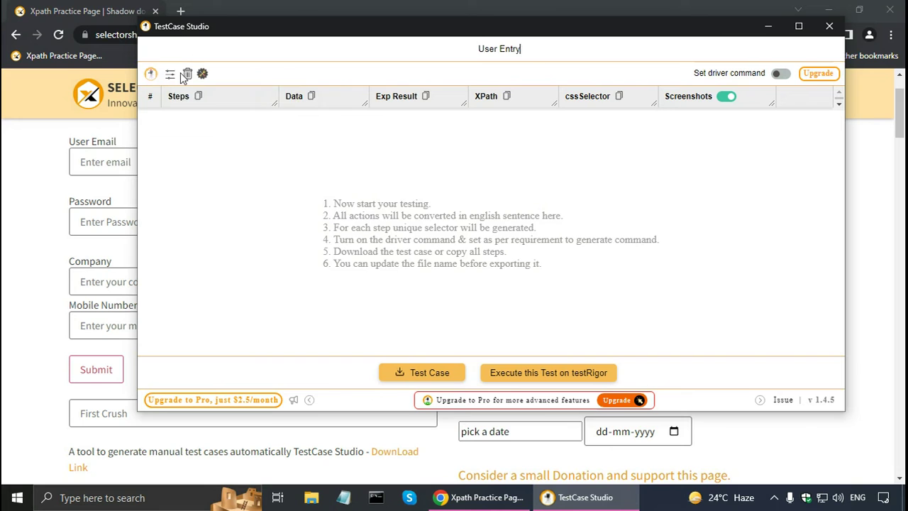
- Uncheck the XPath and cssSelector columns under Customize Columns in TestCase Studio settings
click(202, 75)
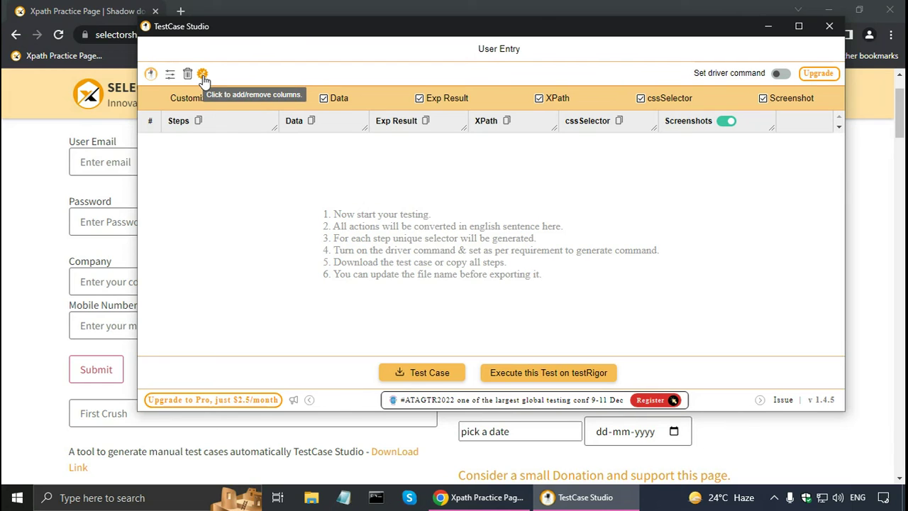
click(539, 100)
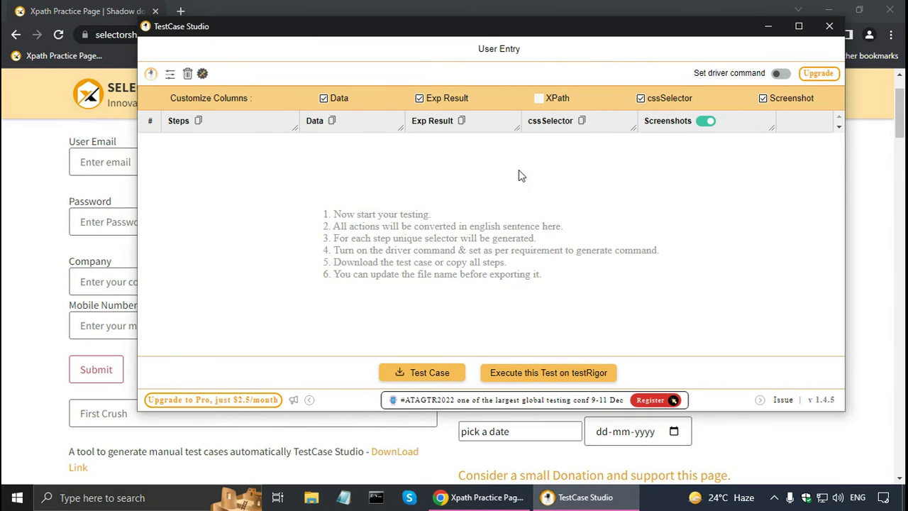
click(642, 101)
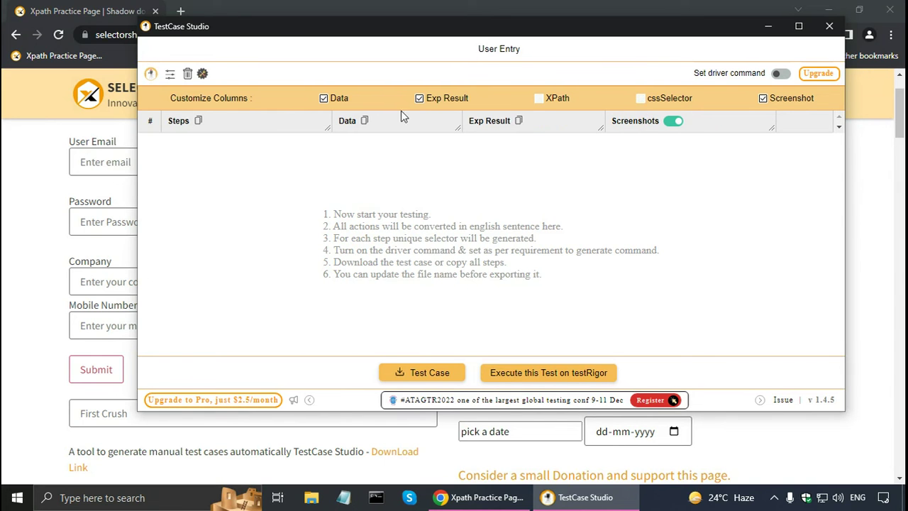
click(170, 74)
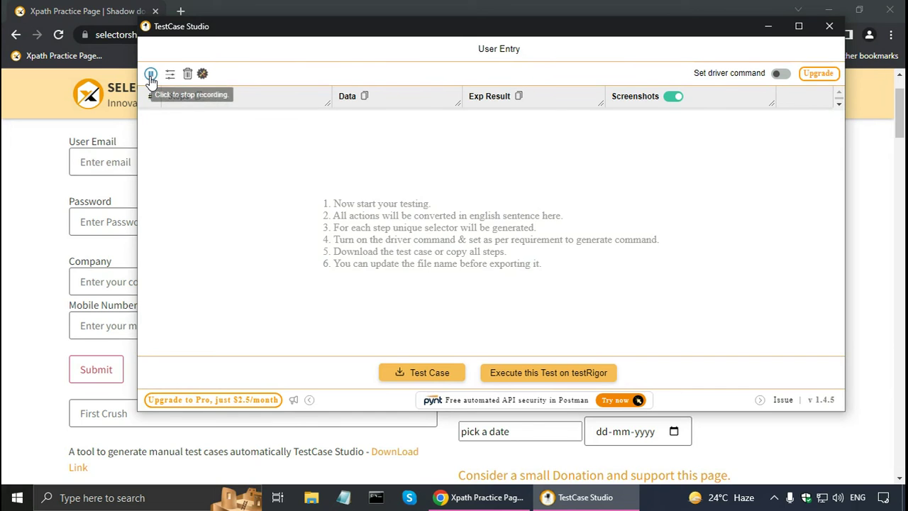
- Enter a user email, a password and company 'Software and Testing Training', then submit the form
click(99, 163)
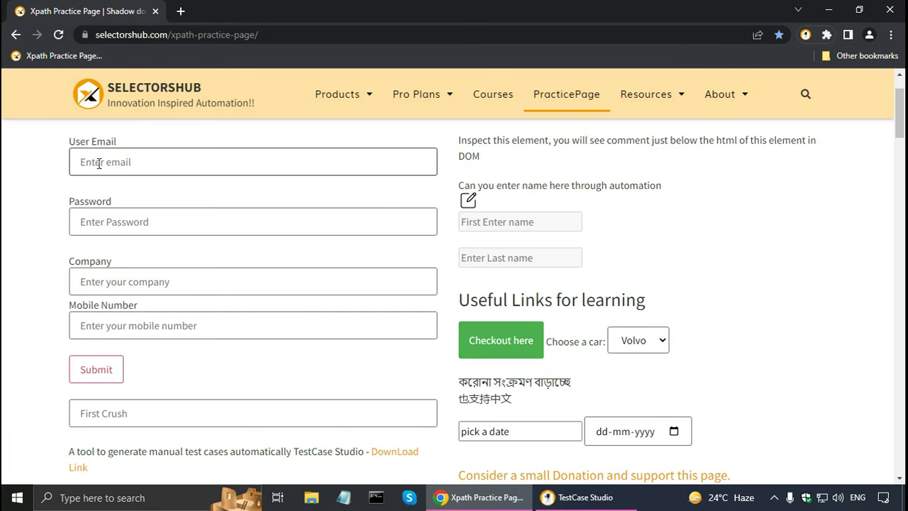
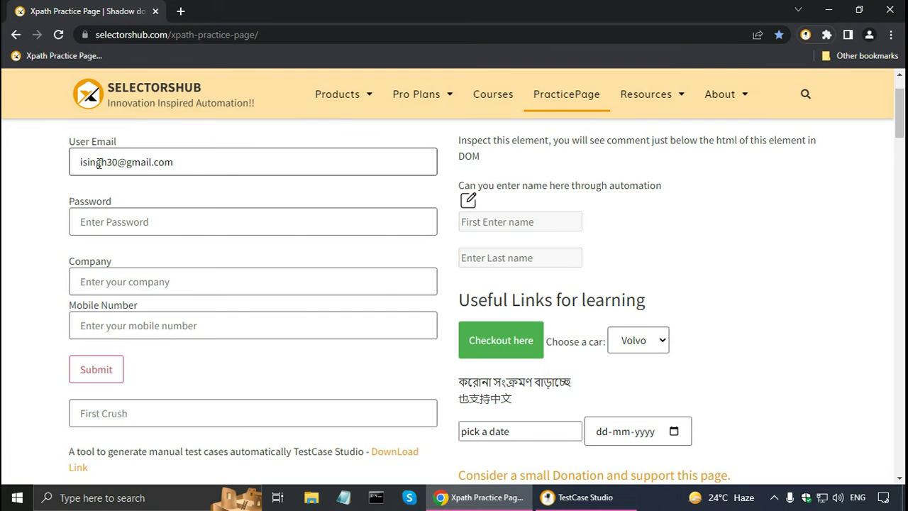
click(116, 222)
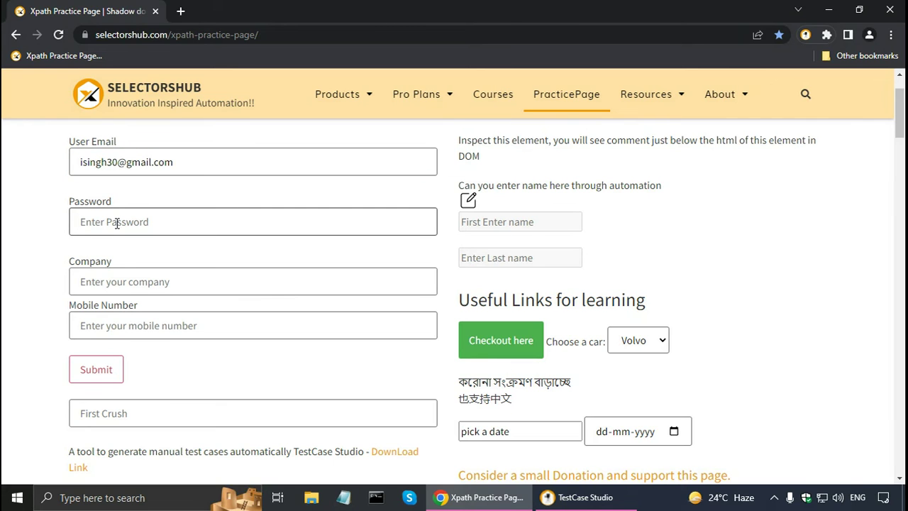
text(1234567)
click(122, 278)
text(Software and Testing Training)
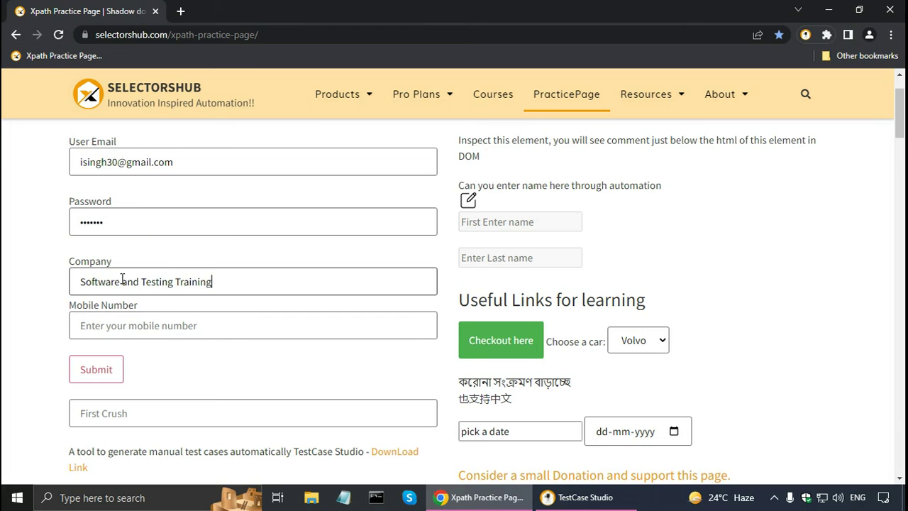
click(83, 376)
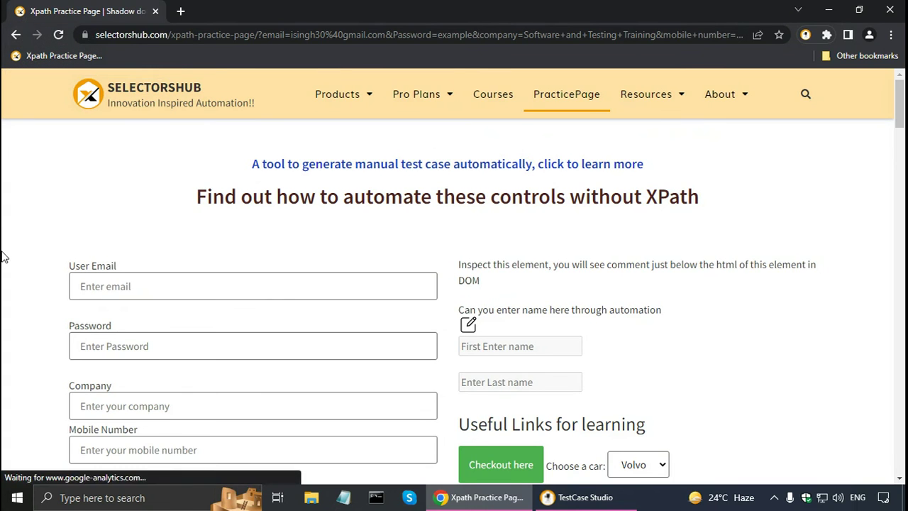
scroll(7, 259, down, 2)
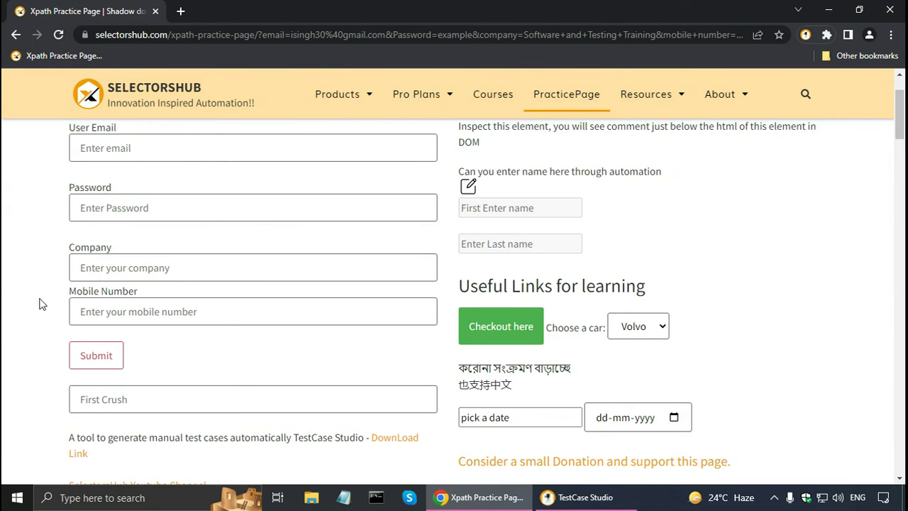
- Stop recording in TestCase Studio and delete the Scroll down step
click(578, 499)
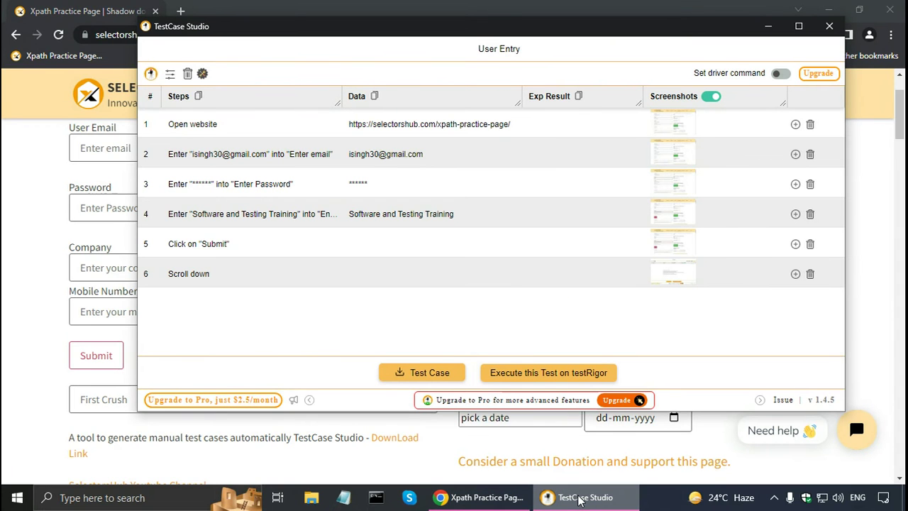
click(151, 75)
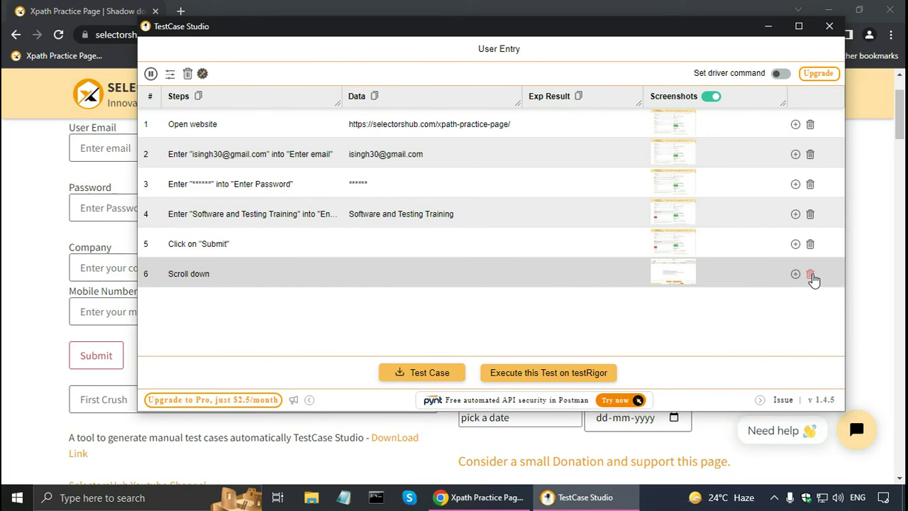
click(810, 275)
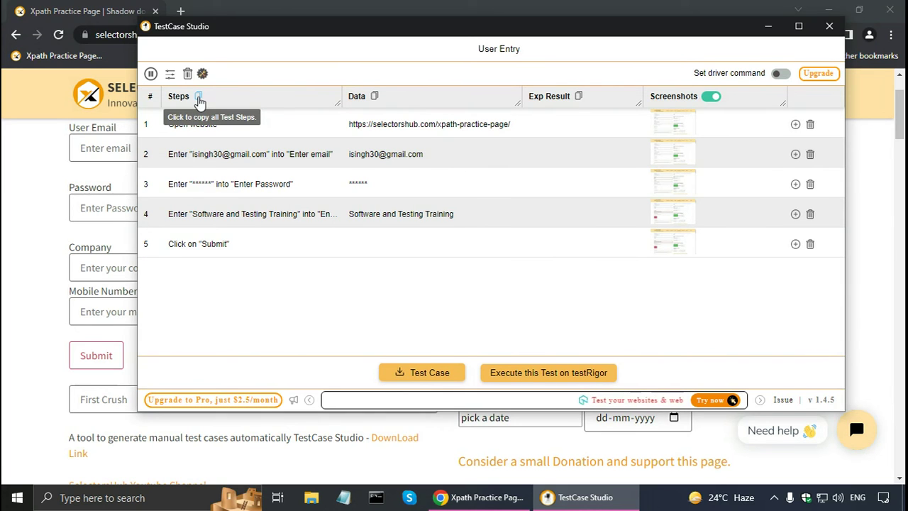
- Set the Submit step's expected result: email validated, password validated, confirmation shown
click(537, 247)
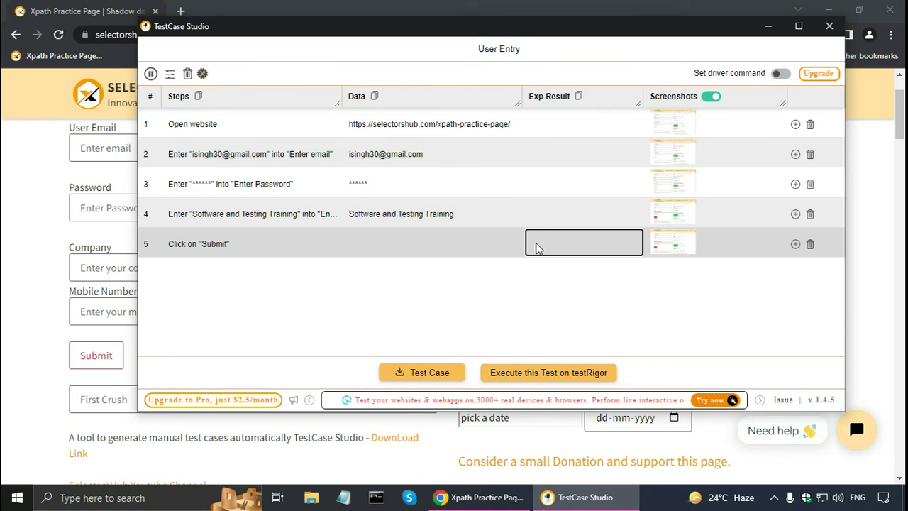
text(1. Email address is validated. 2.)
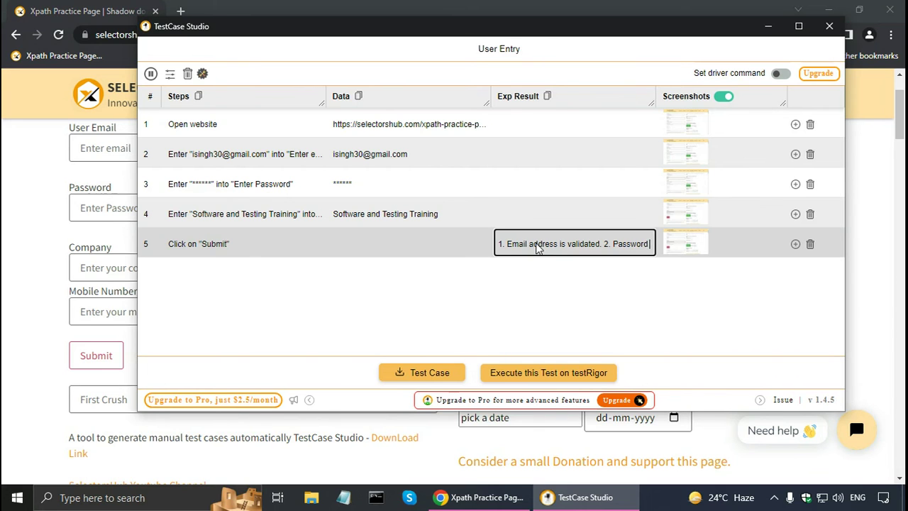
text(Password is validated 3.)
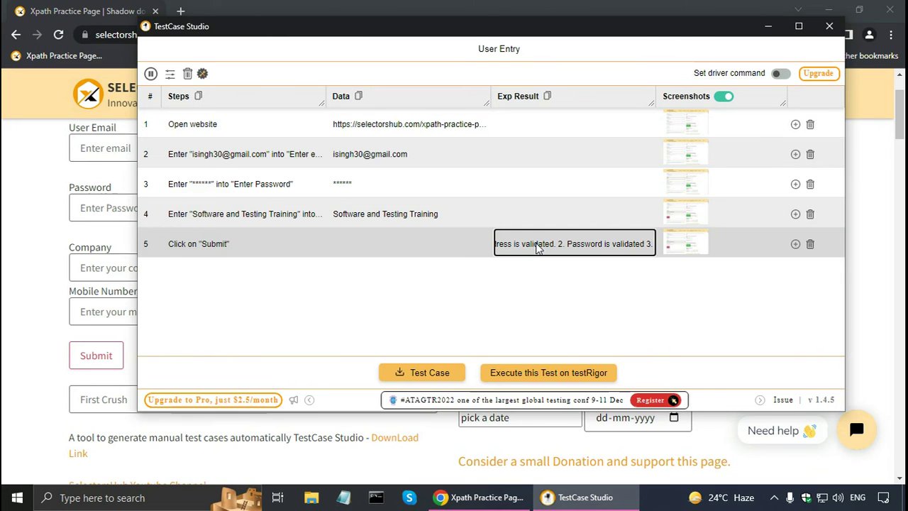
click(518, 287)
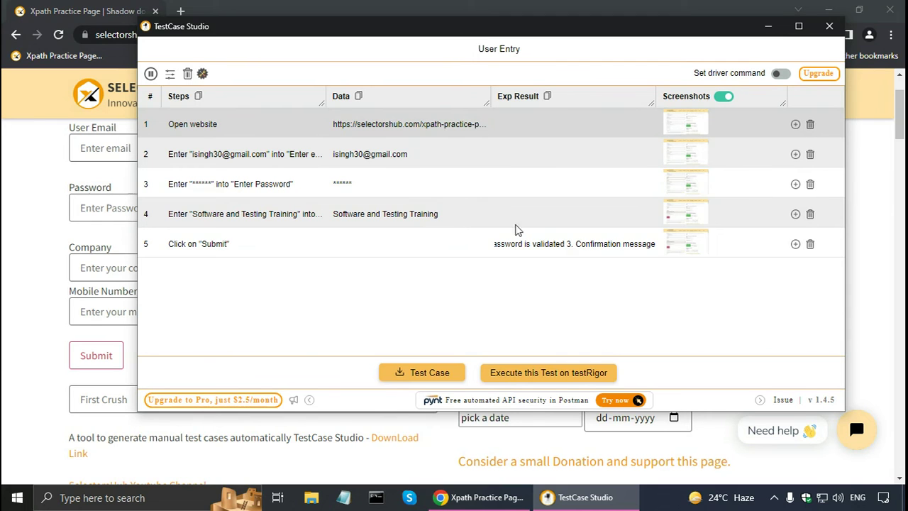
- Export the test case, saving UserEntry.csv and UserEntry_screenshots.zip
click(415, 378)
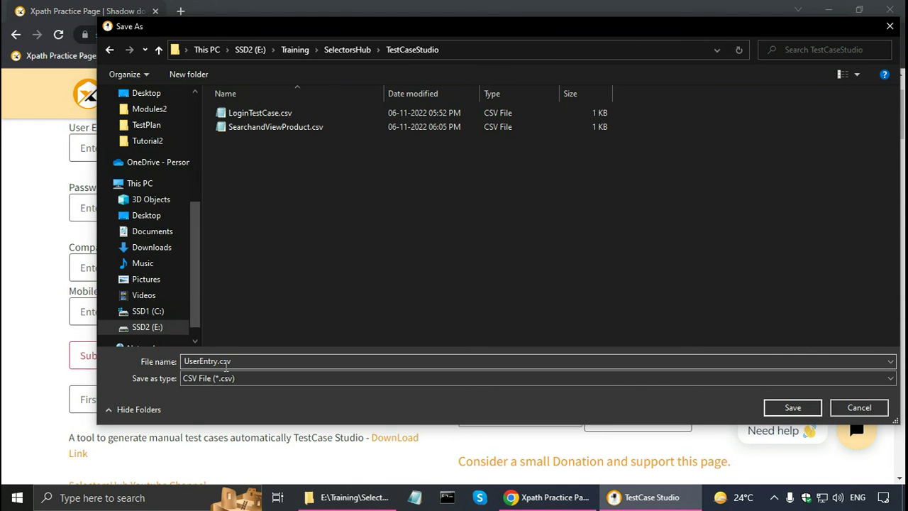
click(773, 406)
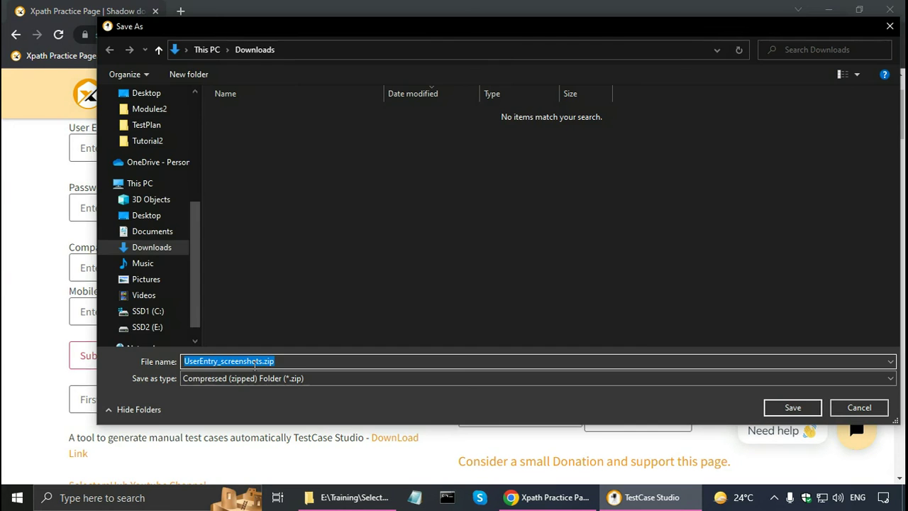
click(769, 408)
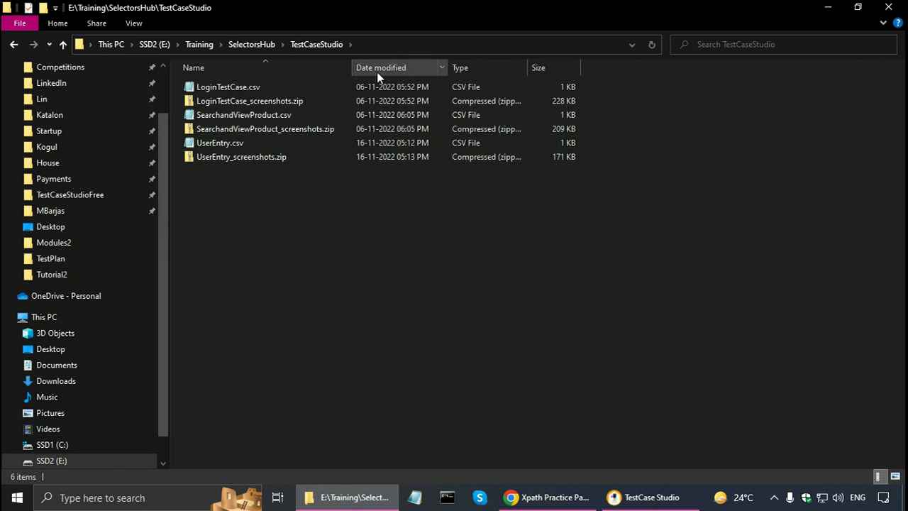
- Sort files by date modified and open UserEntry.csv in Notepad via Edit
click(377, 71)
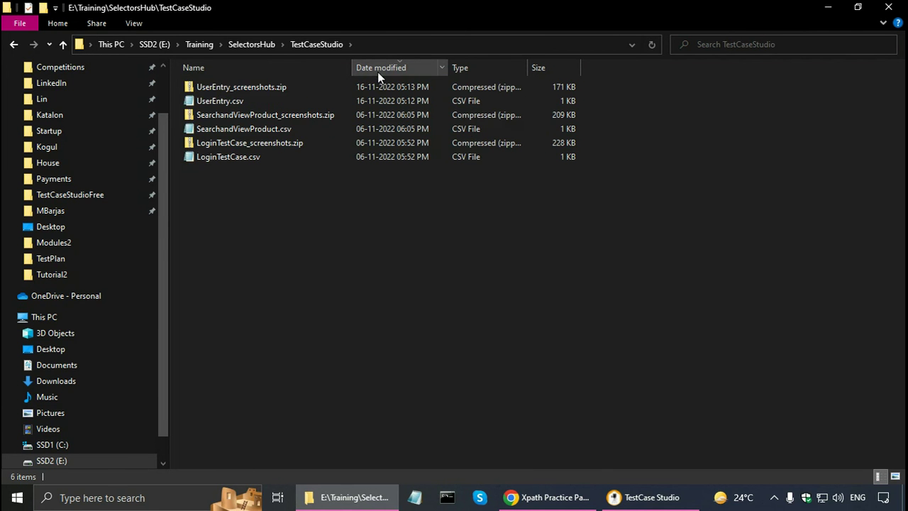
click(203, 101)
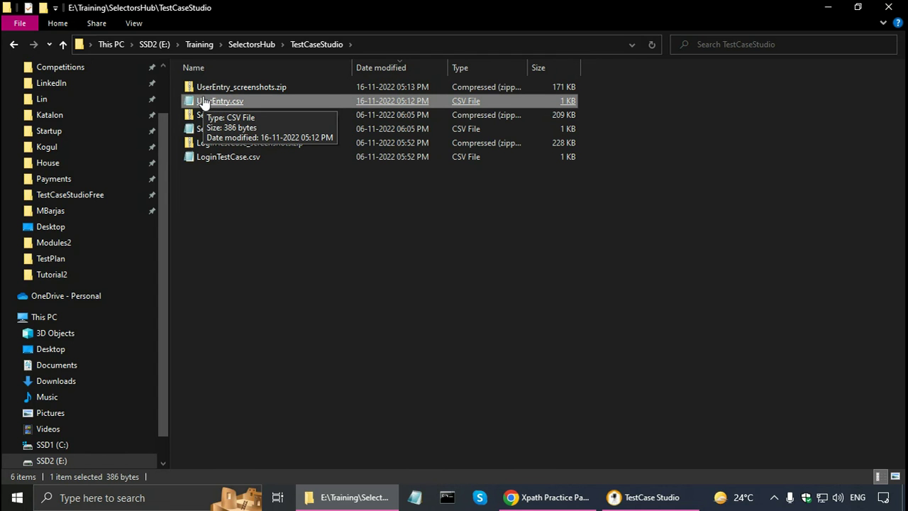
double_click(203, 101)
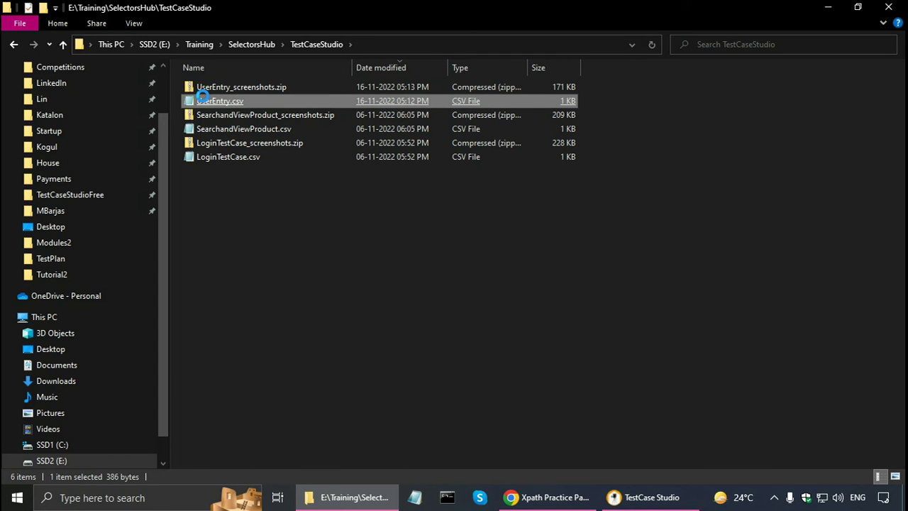
right_click(203, 96)
click(255, 120)
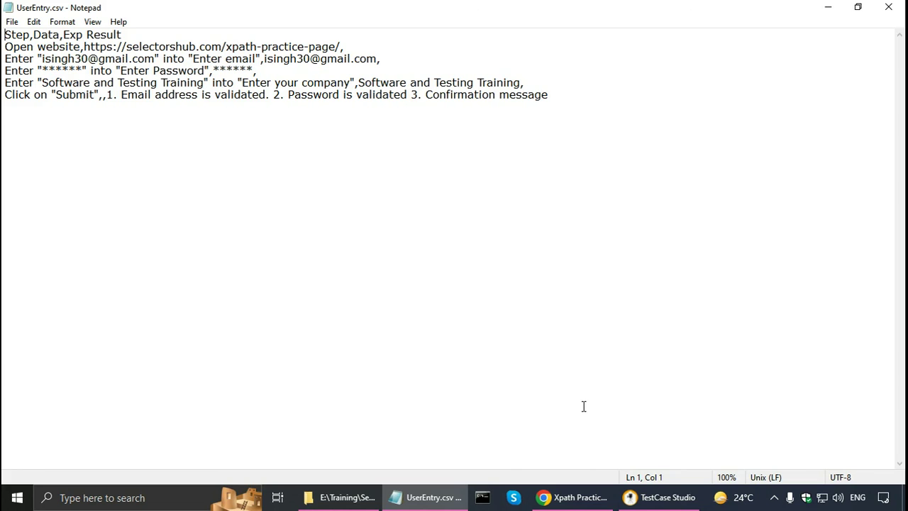
- Hide the Data and Screenshots columns, then export the test case to CSV again
click(650, 503)
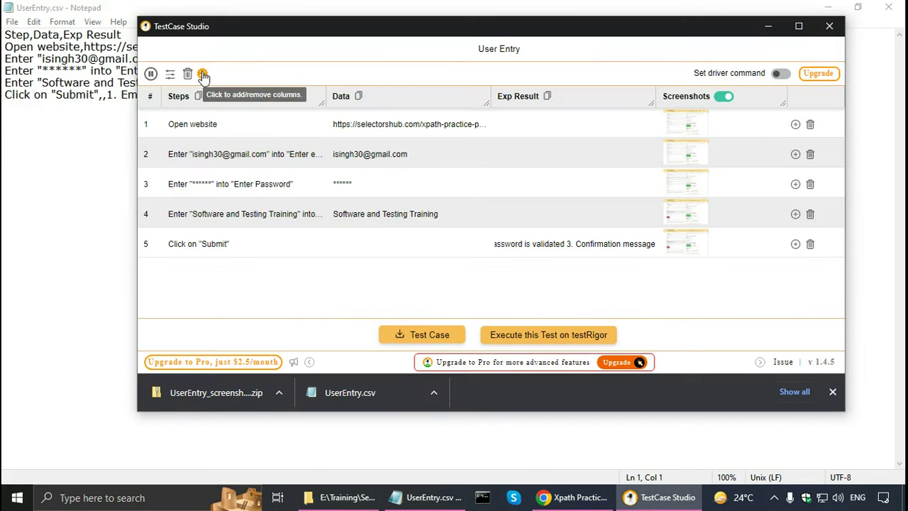
click(202, 73)
click(328, 98)
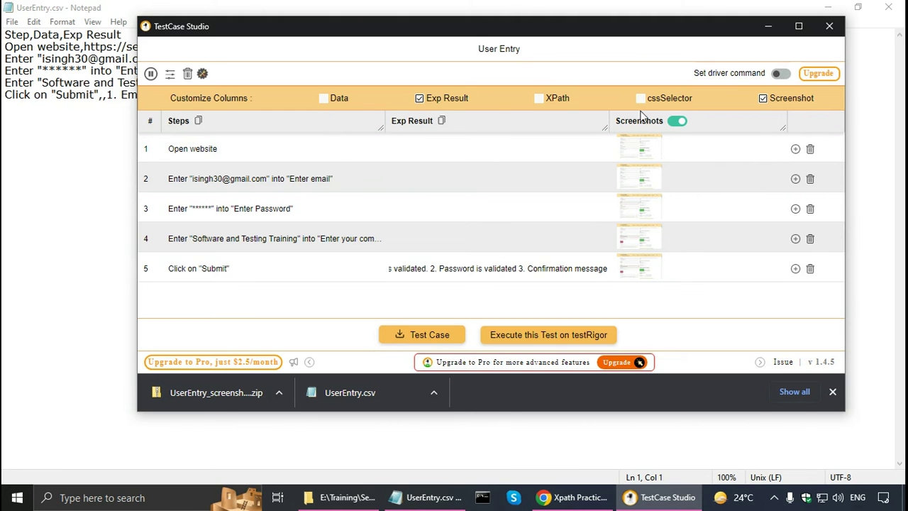
click(762, 101)
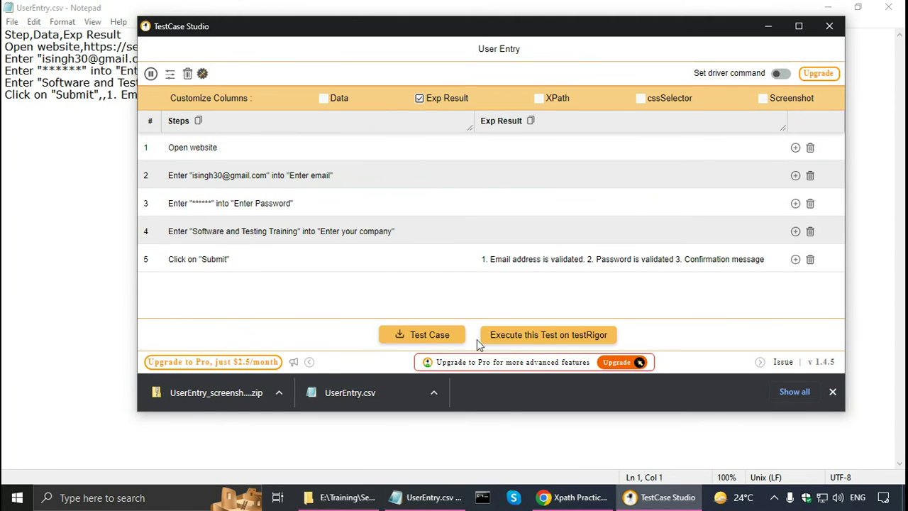
click(441, 339)
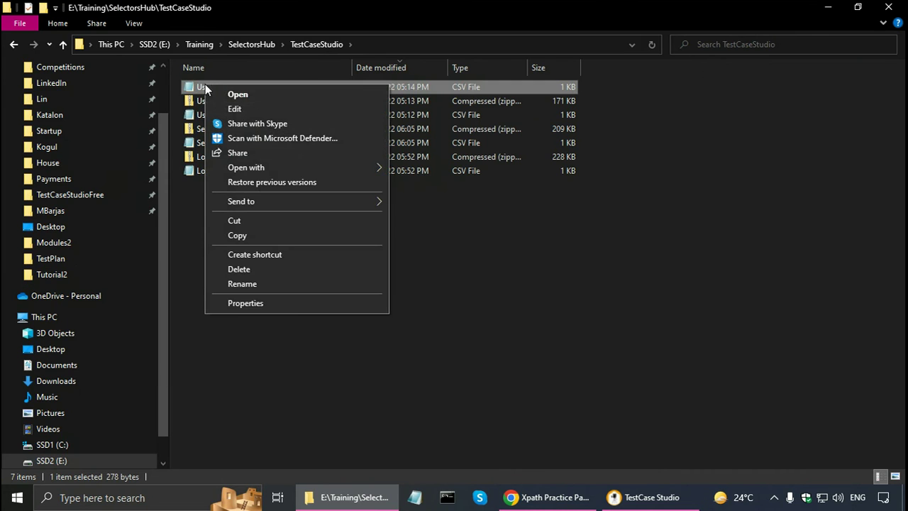
- Open UserEntry (1).csv in maximized Notepad and replace the header line with 'Summary:'
click(245, 110)
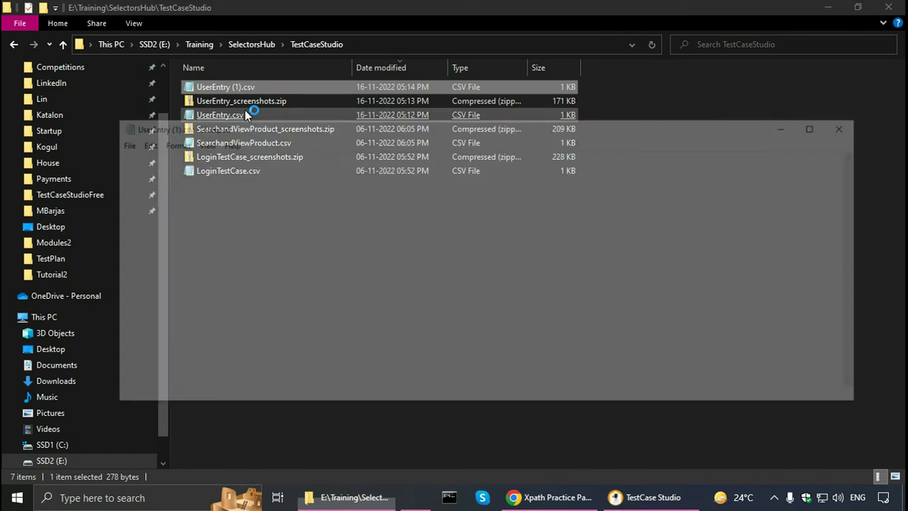
click(820, 125)
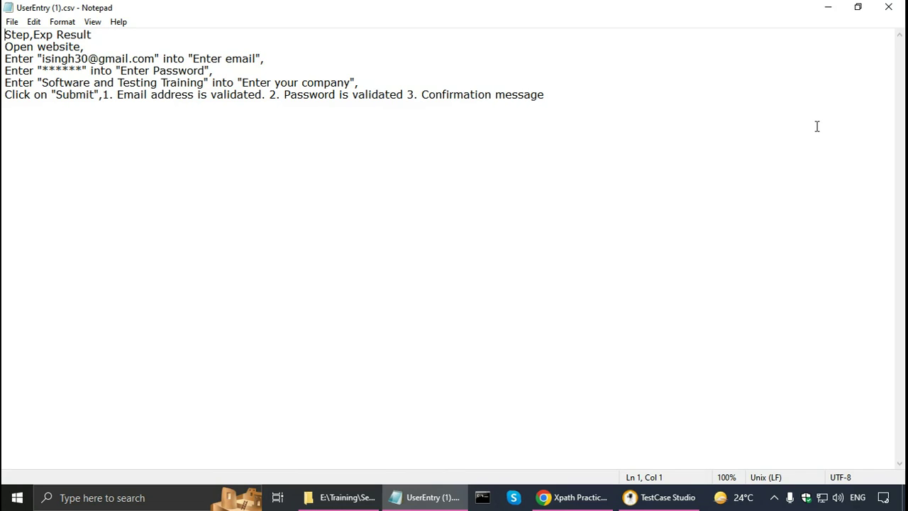
key(shift+End)
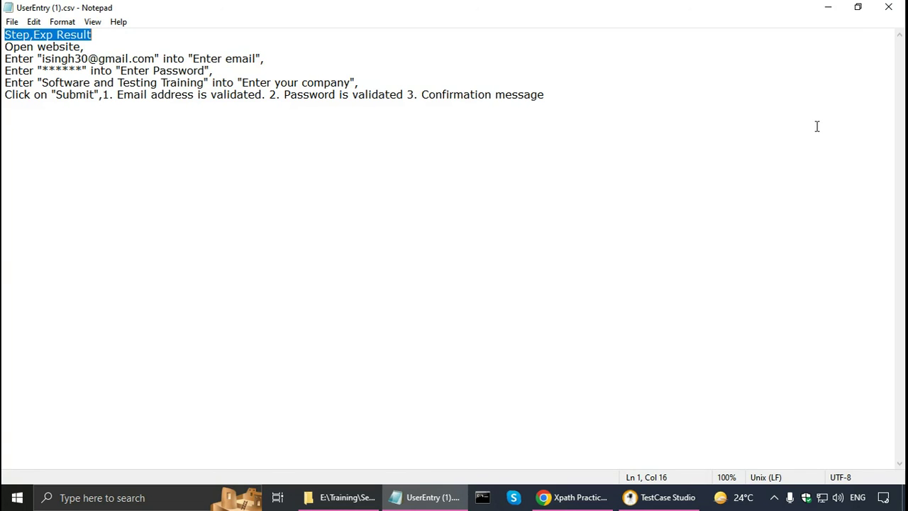
key(Delete)
key(Return)
key(Up)
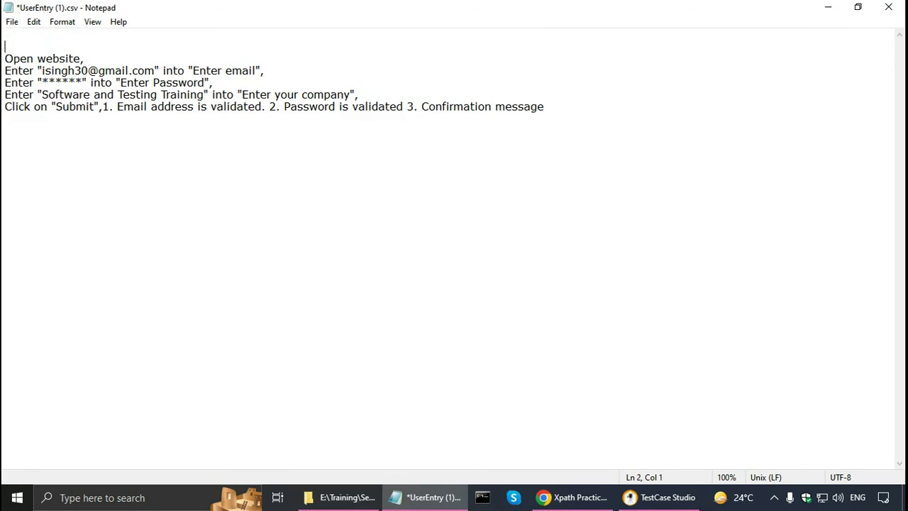
text(Summary:)
- Add an 'Actual Result:' line below the steps and paste the expected result after it
click(102, 106)
key(shift+End)
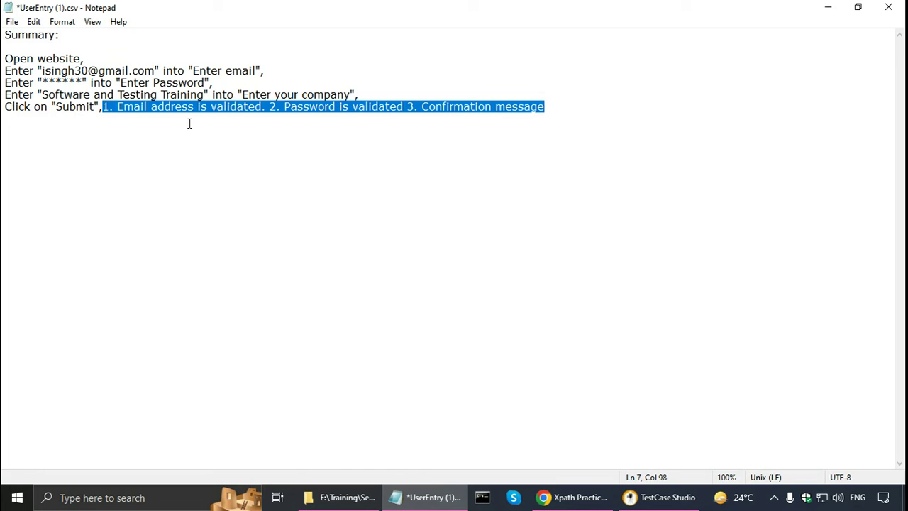
key(End)
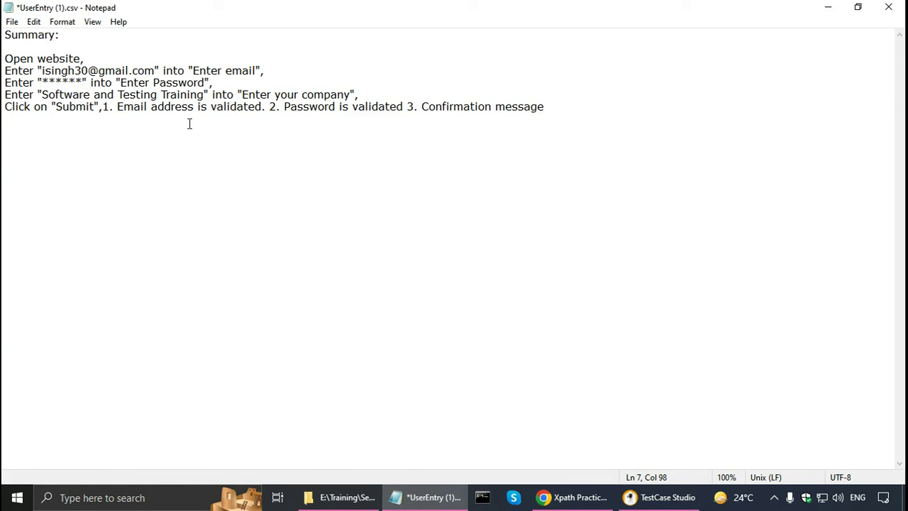
key(Return)
text(Actual Result:)
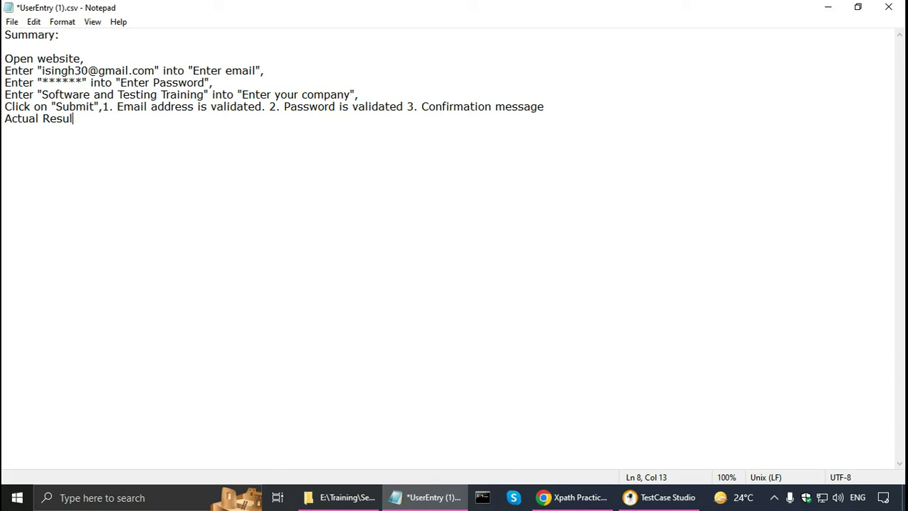
key(Up)
key(Left)
key(Left)
key(Left)
key(shift+End)
key(ctrl+c)
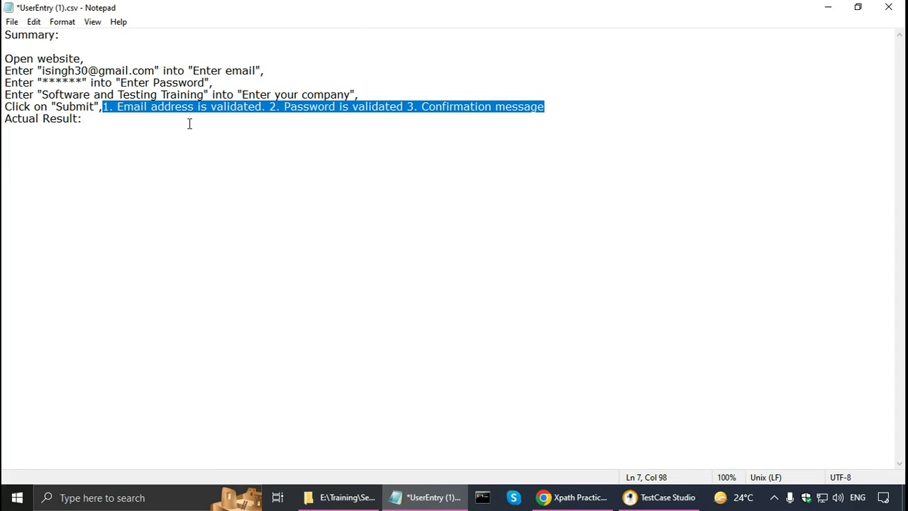
click(190, 124)
key(ctrl+v)
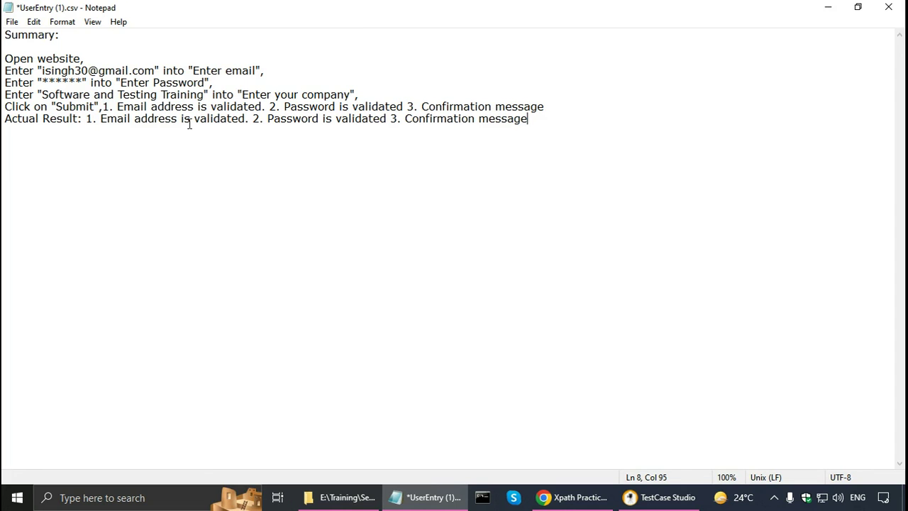
- Change the actual result to email and password 'not validated' and confirmation 'is missing'
click(194, 122)
text(not)
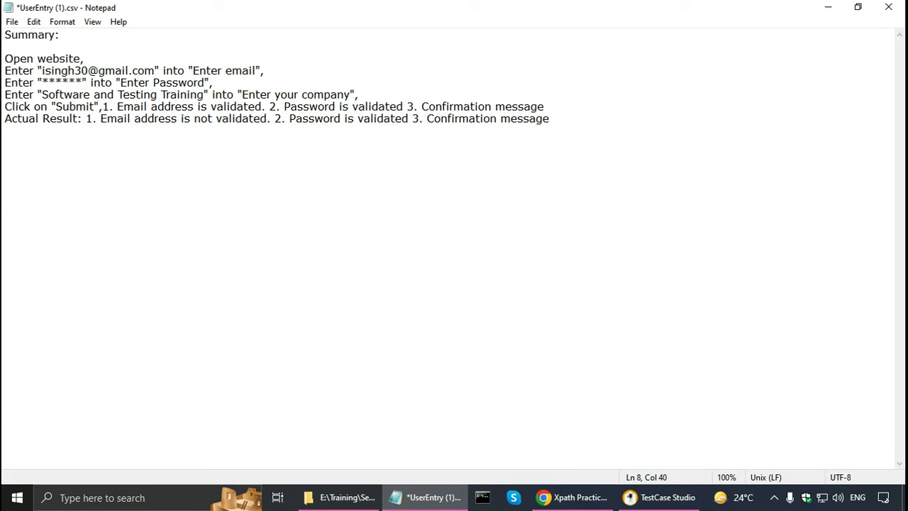
click(358, 119)
text(not)
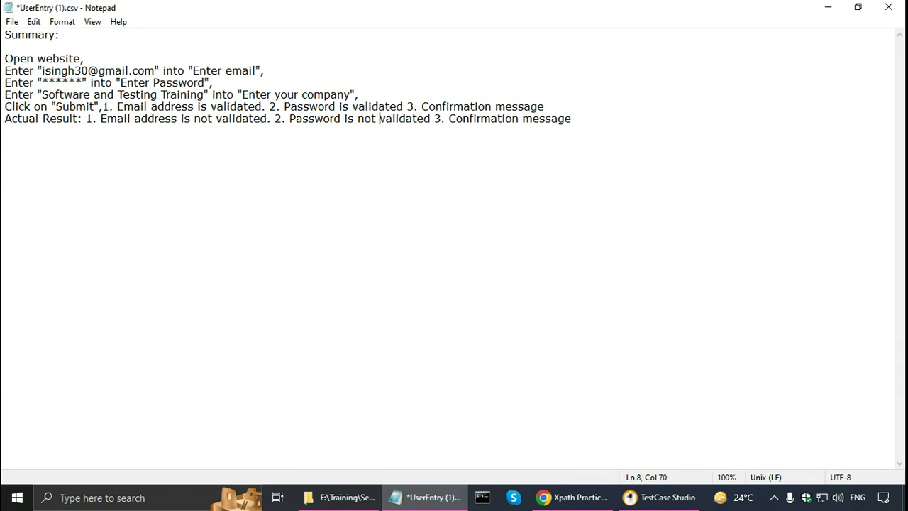
click(601, 115)
text(is missing.)
- Copy the actual result text into the Summary line and delete its leading '1.' numbering
key(ctrl+Right)
key(ctrl+Right)
key(shift+End)
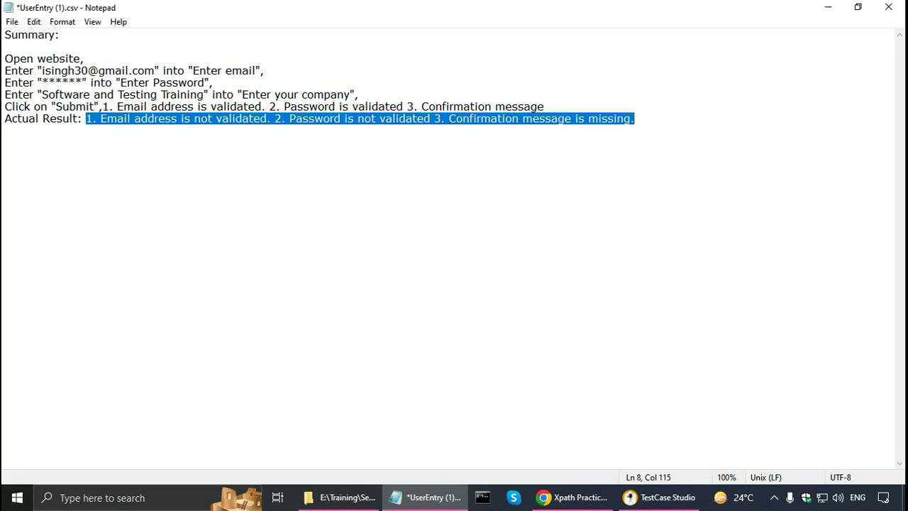
key(ctrl+c)
key(ctrl+Home)
key(End)
key(ctrl+v)
key(Home)
key(ctrl+Right)
key(ctrl+shift+Right)
key(Delete)
- Join the summary clauses with a comma and 'and', dropping the extra 'is' words and numbering
key(Right)
key(Right)
key(Right)
key(Right)
key(Right)
key(Right)
key(Right)
key(Right)
key(Right)
key(Right)
key(Right)
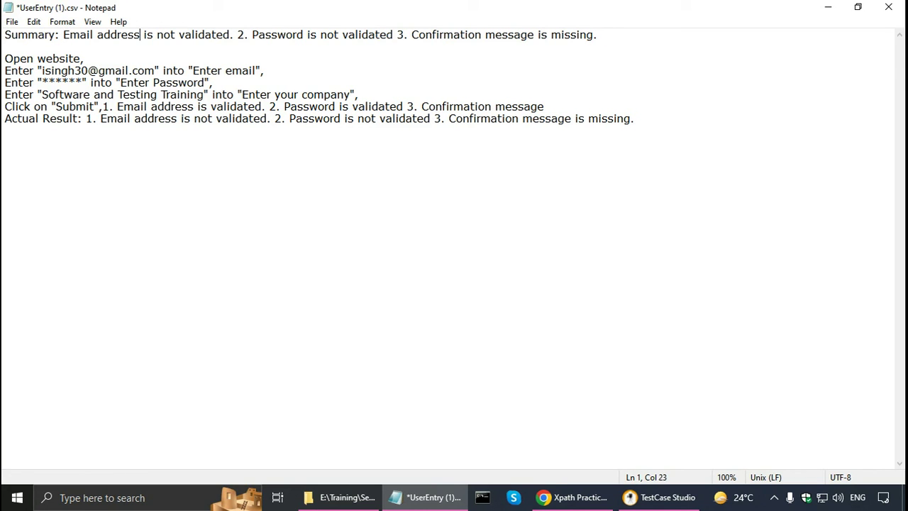
key(Right)
key(Delete)
key(Delete)
key(Delete)
key(Right)
key(Right)
key(Right)
key(Right)
key(Right)
key(Right)
key(Right)
key(Right)
key(Right)
key(Right)
key(Right)
key(Right)
key(Right)
key(Delete)
text(,)
key(Delete)
key(Delete)
key(Delete)
key(Right)
key(Right)
key(Right)
key(Right)
key(Right)
key(Right)
key(Right)
key(Right)
key(Right)
key(Right)
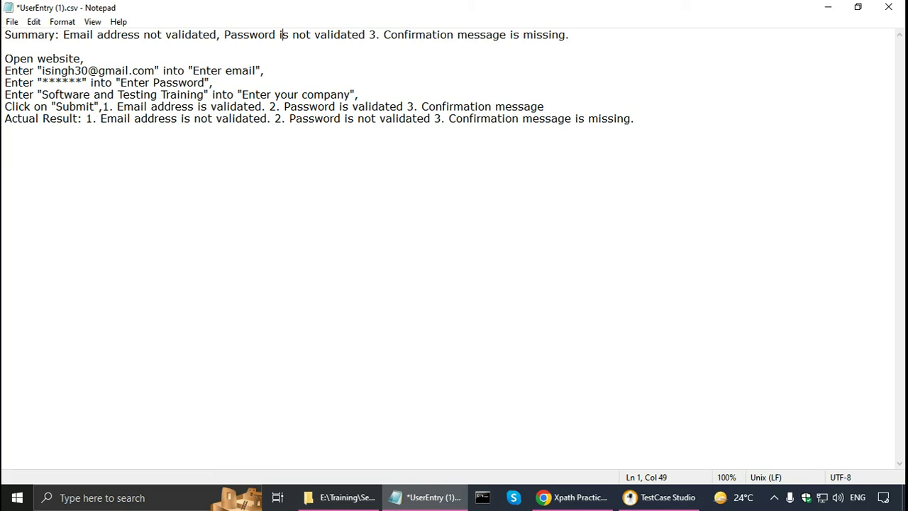
key(Delete)
key(Delete)
key(Delete)
key(Right)
key(Right)
key(Right)
key(Right)
key(Right)
key(Right)
key(Right)
key(Right)
key(Right)
key(Right)
key(Right)
key(Right)
key(Right)
key(Right)
text(and)
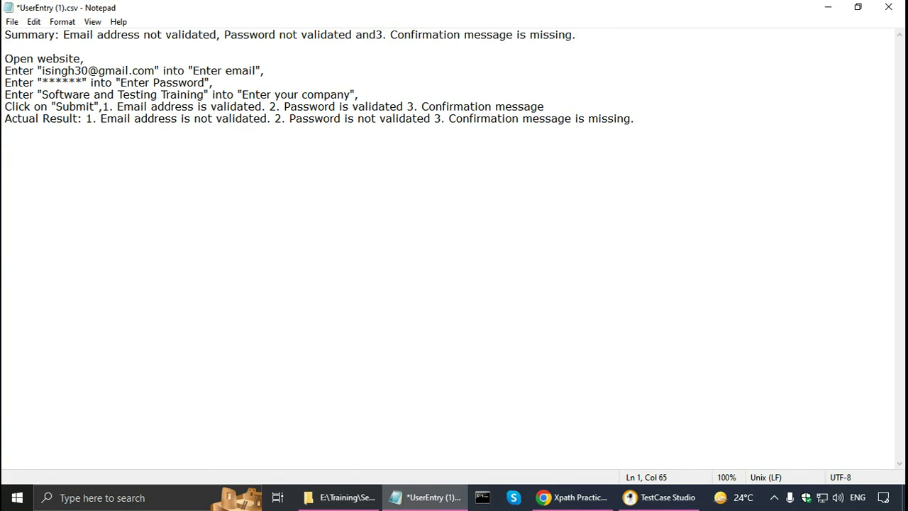
key(Delete)
key(Delete)
- Reword the summary ending to 'missing Confirmation' and finish it with a period
key(Right)
key(ctrl+Left)
text(missn)
key(BackSpace)
text(ing)
key(End)
key(BackSpace)
key(BackSpace)
key(BackSpace)
key(BackSpace)
key(BackSpace)
key(BackSpace)
key(BackSpace)
key(BackSpace)
key(BackSpace)
key(BackSpace)
key(BackSpace)
key(BackSpace)
text(.)
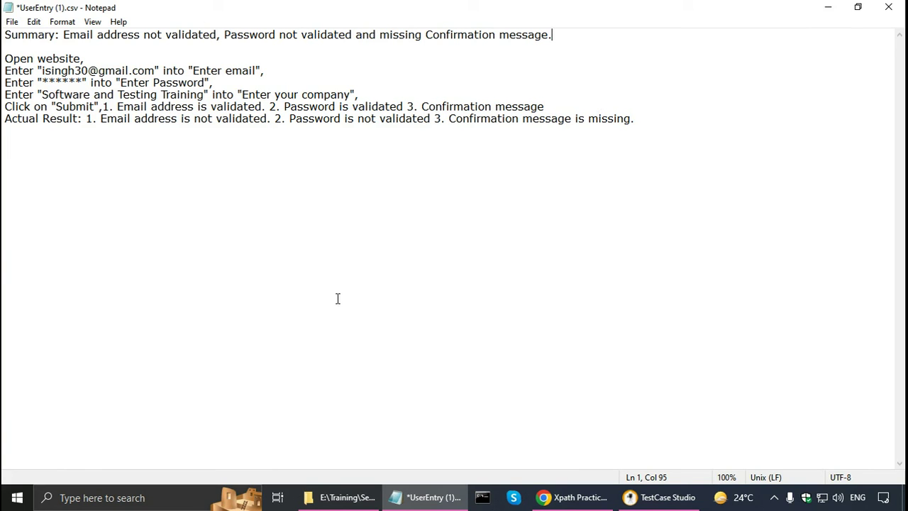
- Open UserEntry_screenshots.zip and view the step screenshots, starting with 1-Open website.jpg
click(340, 498)
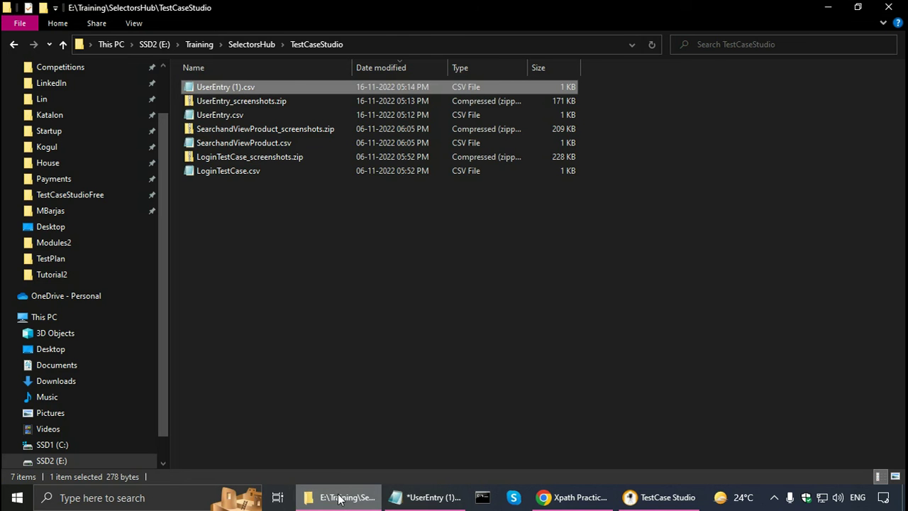
double_click(205, 101)
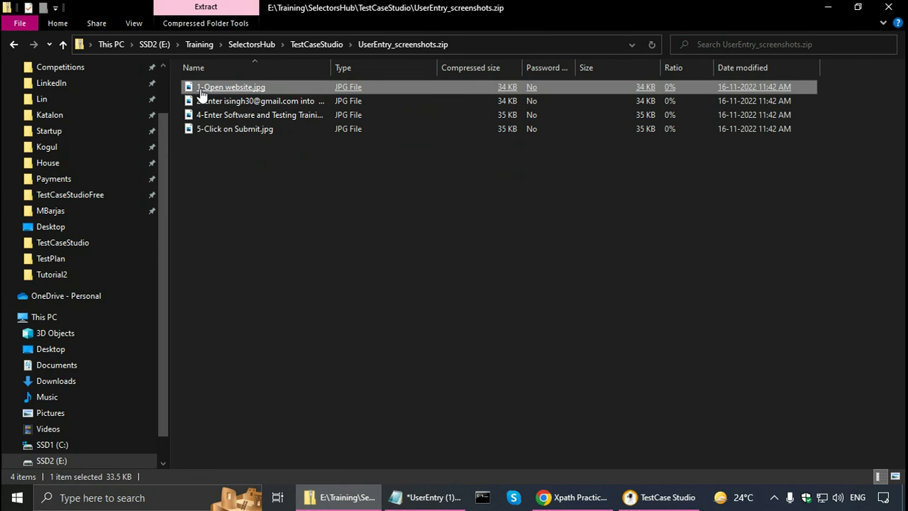
click(239, 105)
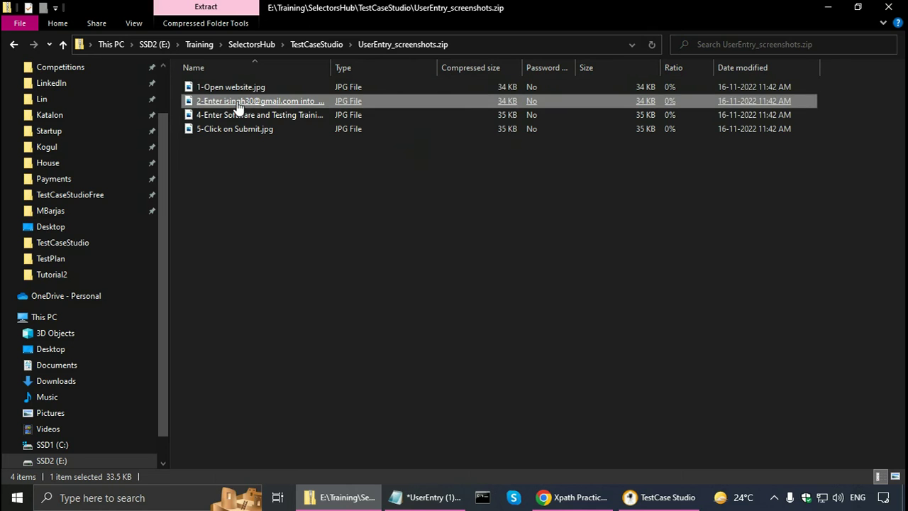
click(240, 117)
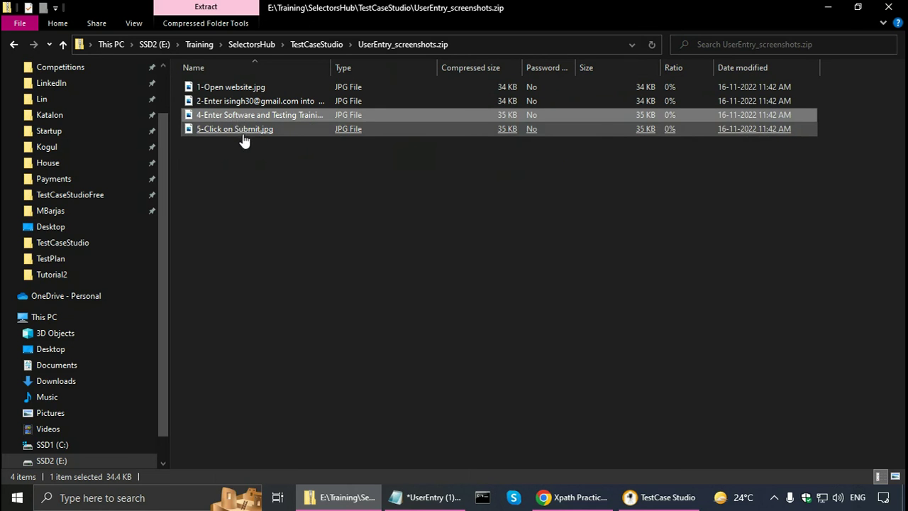
click(242, 88)
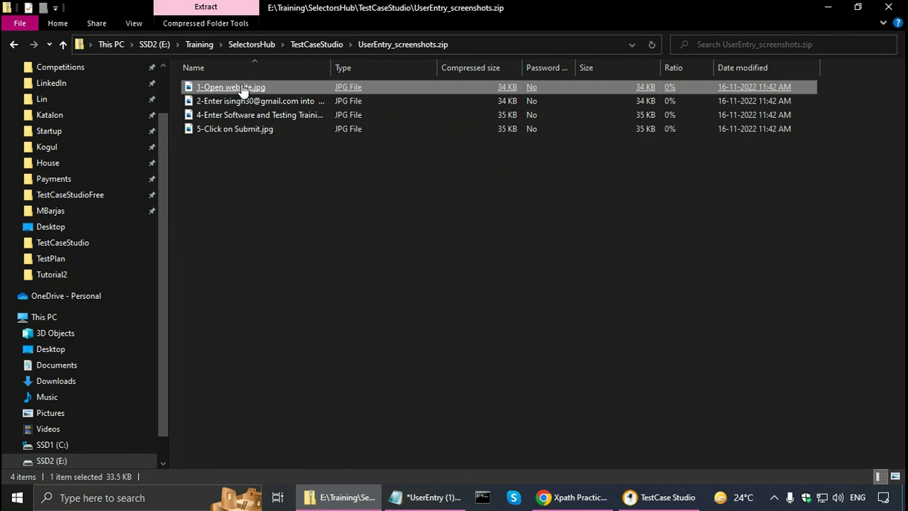
double_click(242, 88)
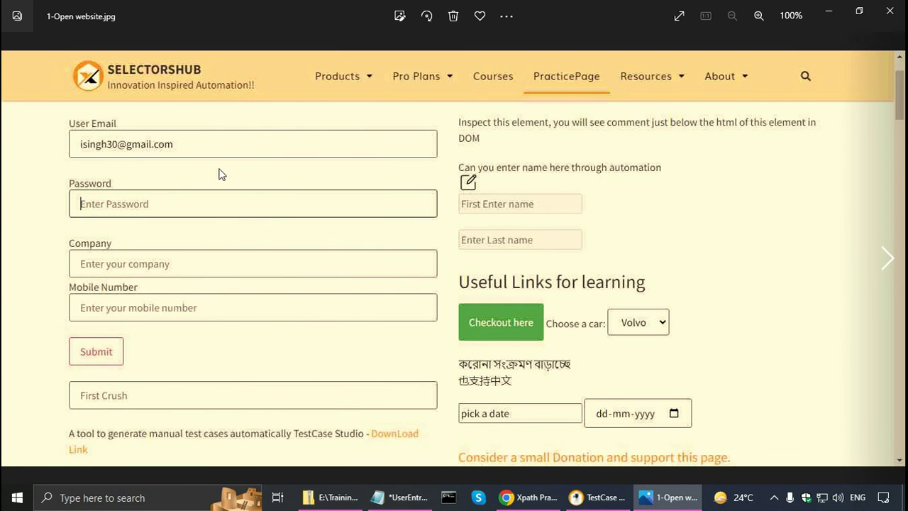
click(886, 258)
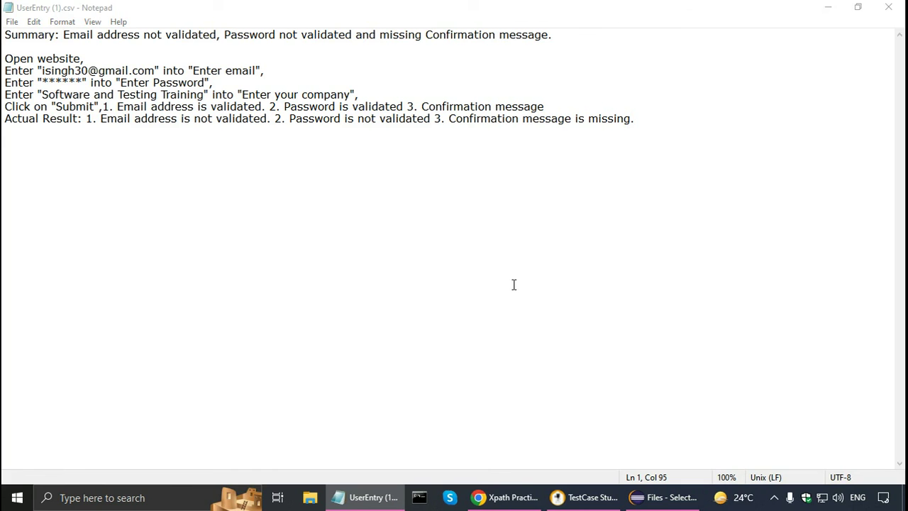
- Insert 'Expected Result:' before the Submit step's results in UserEntry (1).csv
click(103, 108)
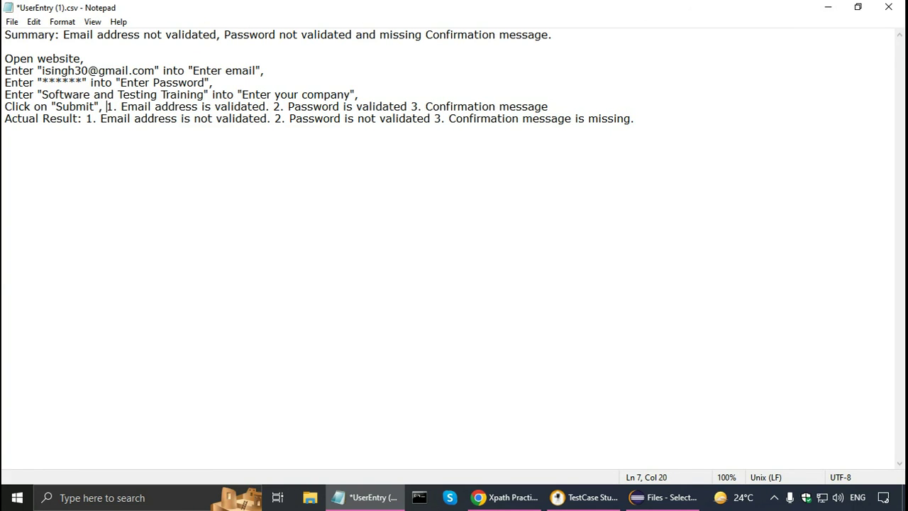
text(Expect)
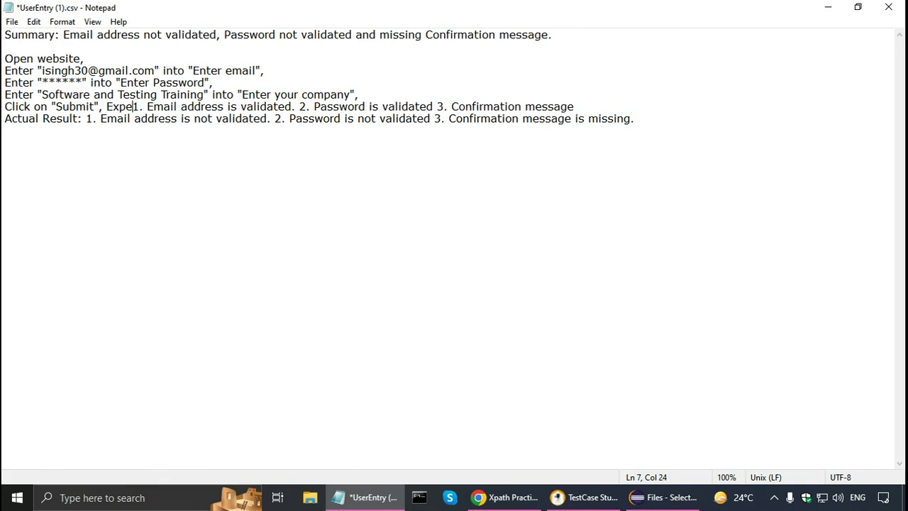
text(ed Result:)
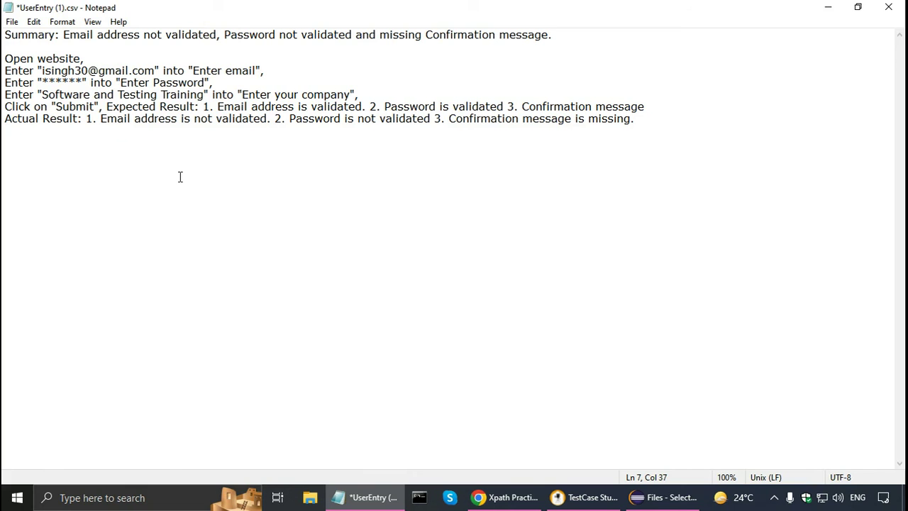
key(Up)
key(Up)
key(Up)
key(Up)
- Select the lines from the Open website step through the Actual Result line
key(Home)
key(shift+Down)
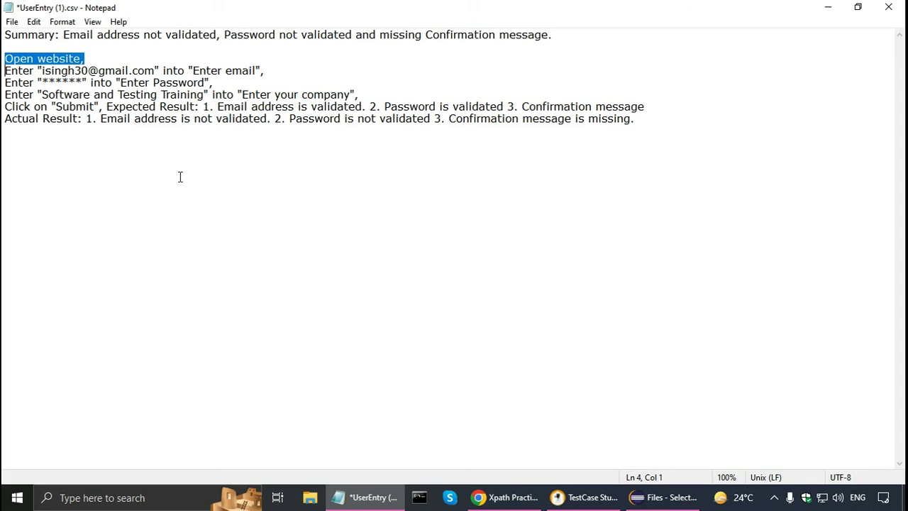
key(shift+Down)
key(shift+Down)
key(shift+Down)
key(shift+Down)
key(shift+Down)
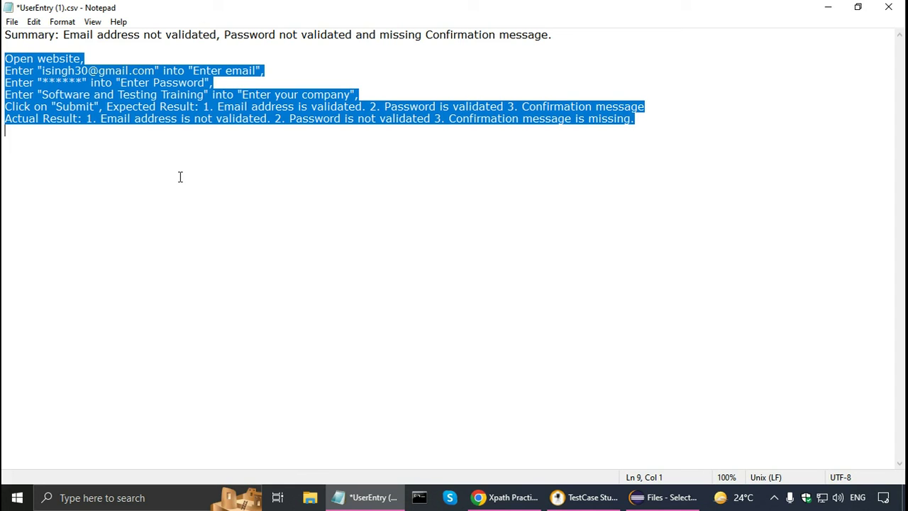
click(586, 498)
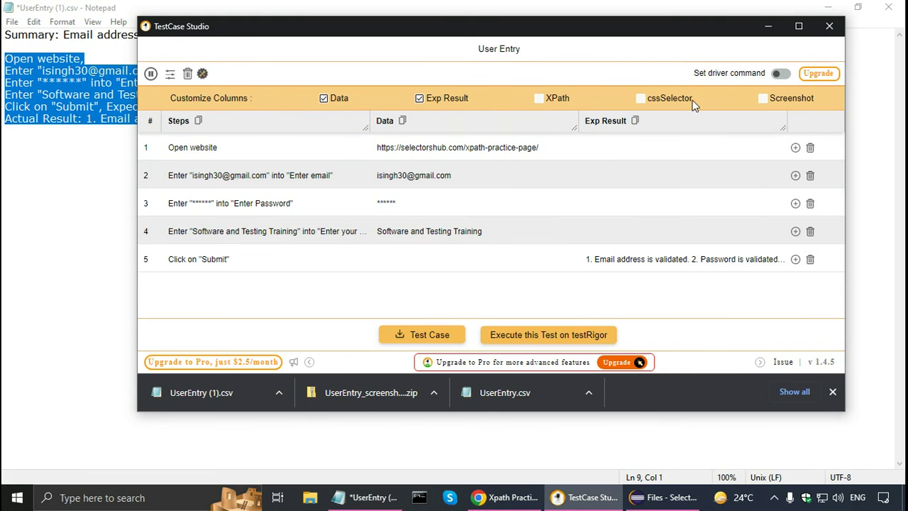
- Show the XPath column and paste the four step XPaths below the Actual Result line
click(539, 99)
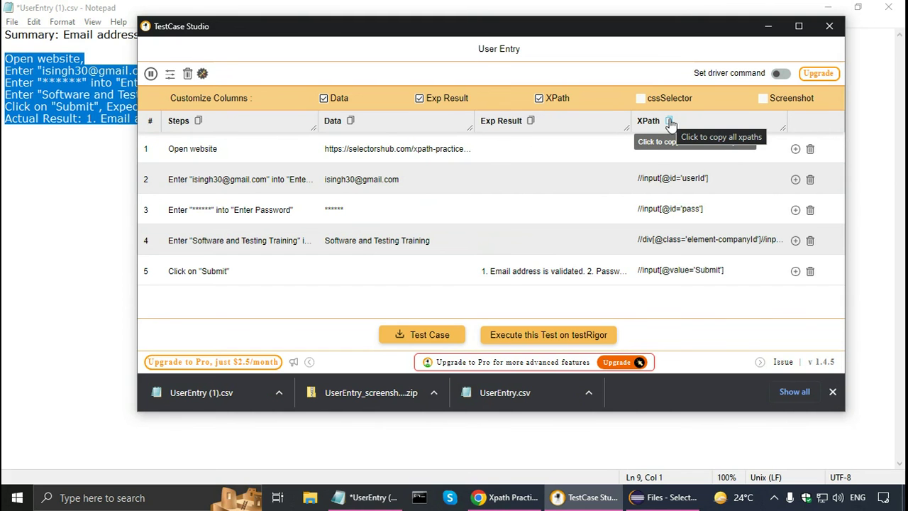
click(95, 195)
key(Return)
key(Return)
text(//input[@id='userId'] //input[@id='pass'] //div[@class='element-companyId']//input[@placeholder='Enter your company'] //input[@value='Submit'])
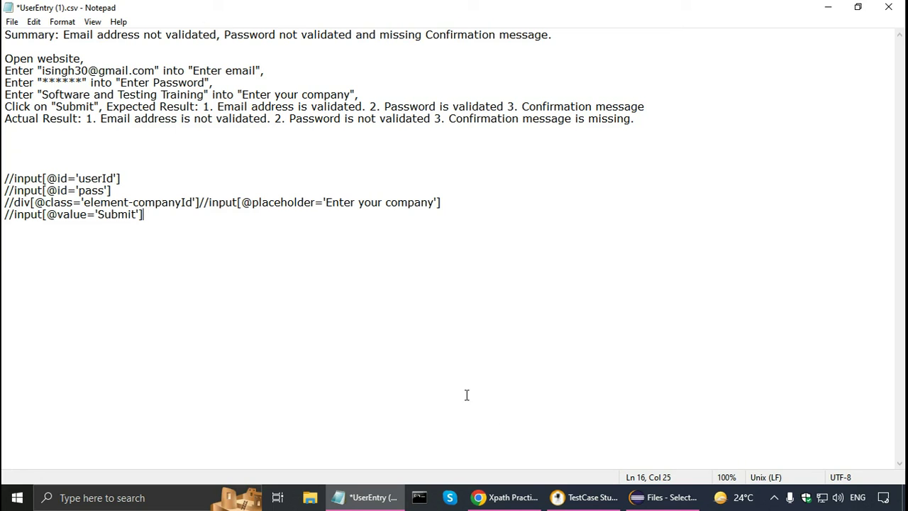
click(578, 498)
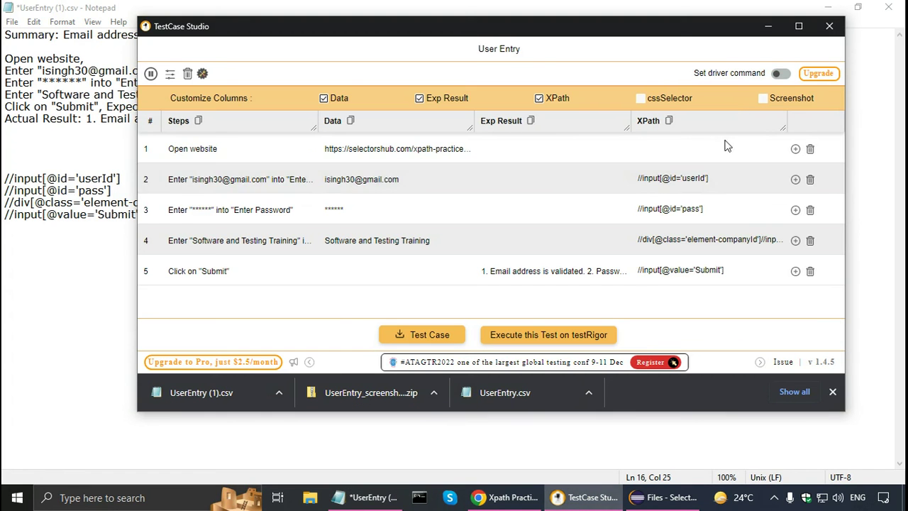
- Enable 'Set driver command' and inspect the xpathvalue template, leaving it unchanged
click(780, 74)
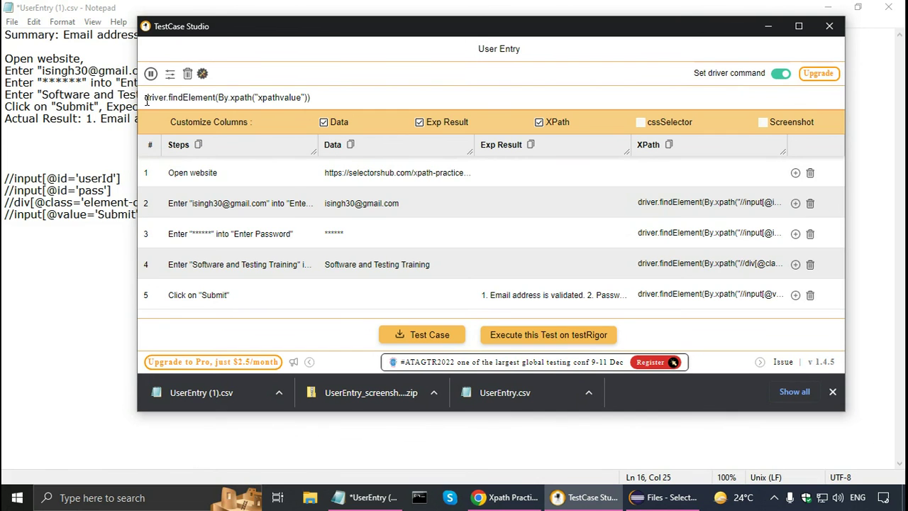
mouse_move(198, 100)
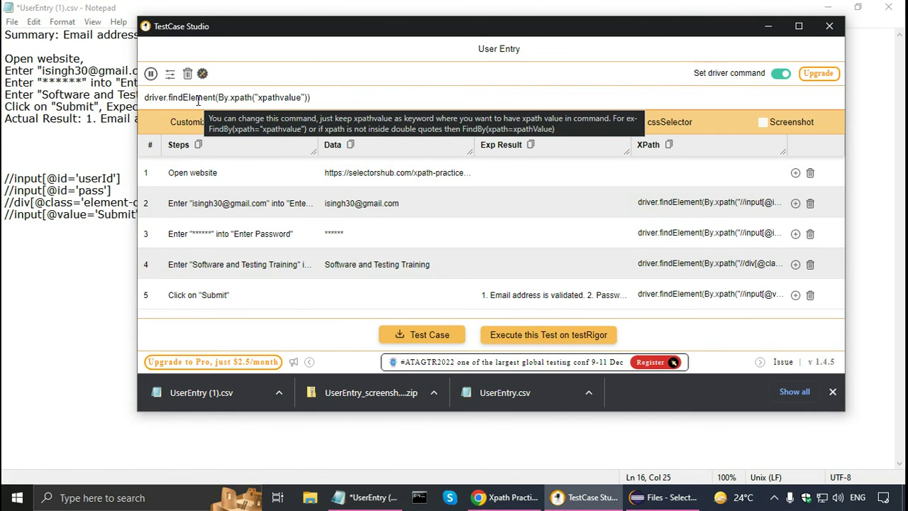
click(259, 100)
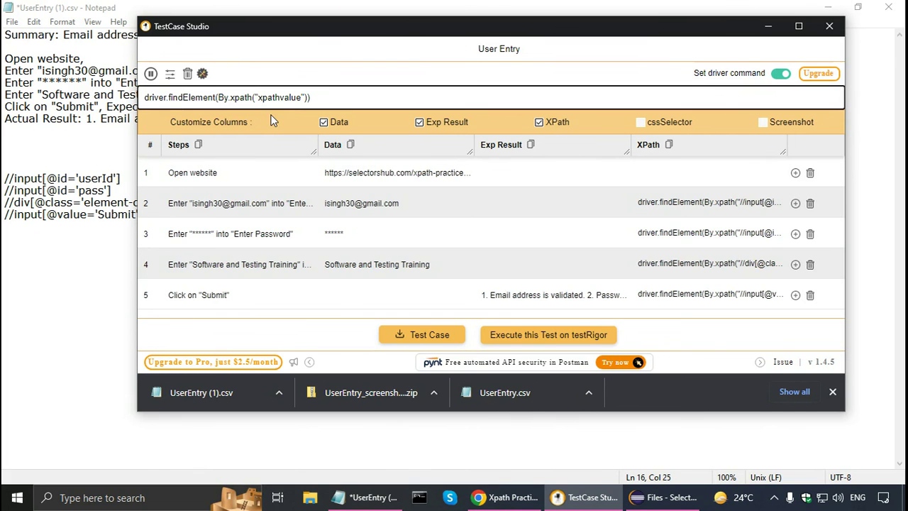
drag(257, 100, 264, 100)
key(shift+Right)
key(shift+Right)
key(shift+Right)
key(shift+Right)
key(shift+Right)
key(shift+Right)
key(shift+Right)
key(shift+Right)
key(shift+Right)
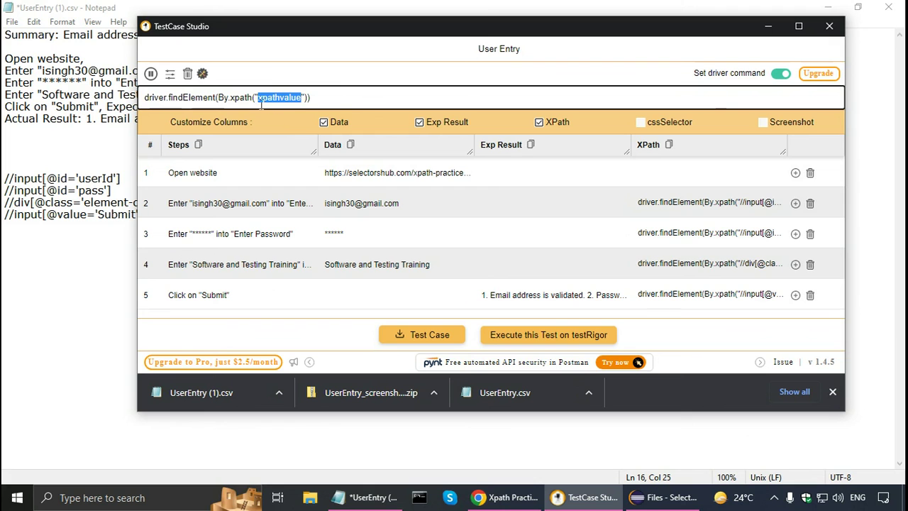
mouse_move(274, 104)
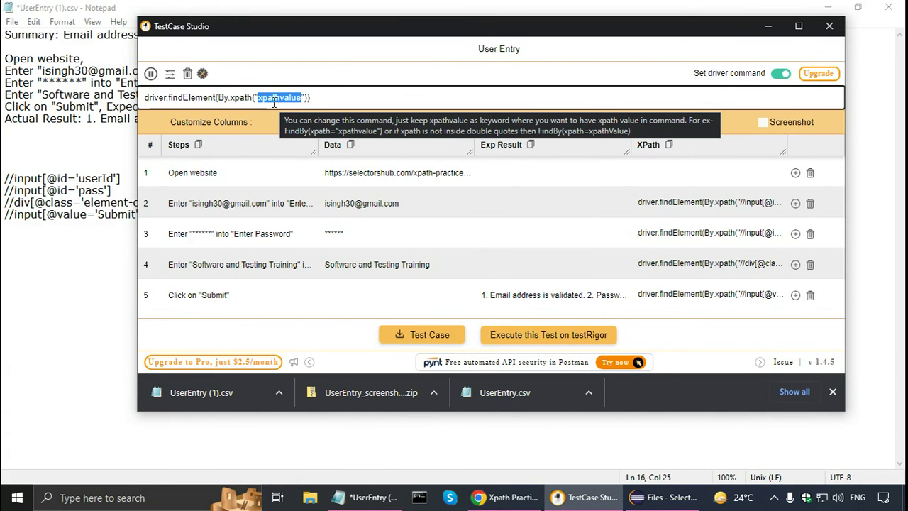
click(415, 79)
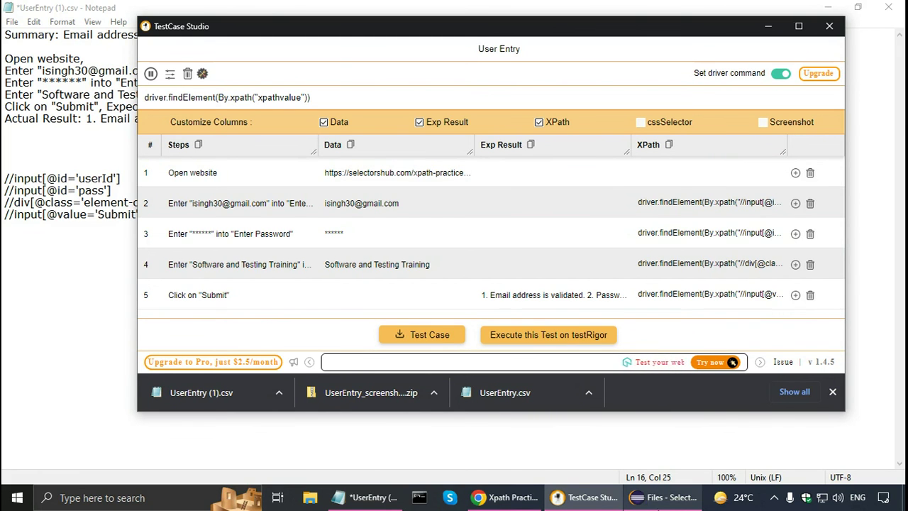
click(645, 499)
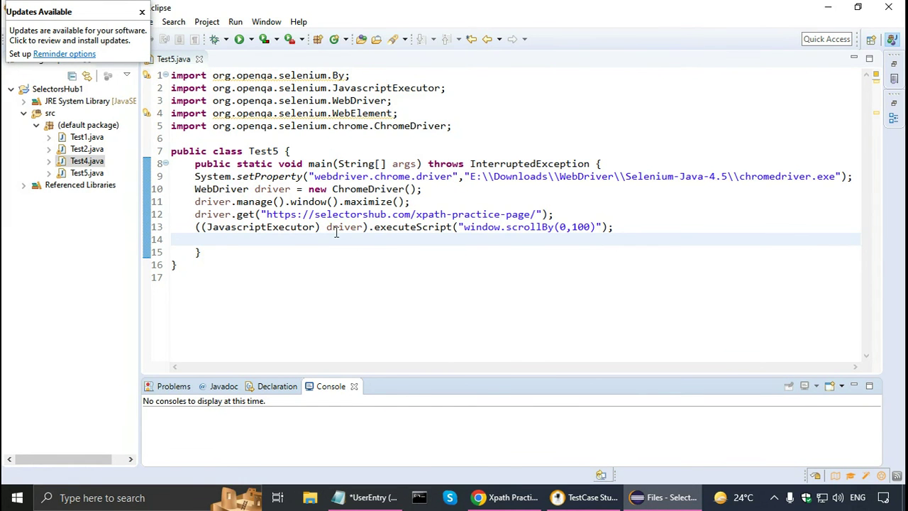
- Paste the four driver.findElement commands after the scrollBy line in Test5.java
click(626, 226)
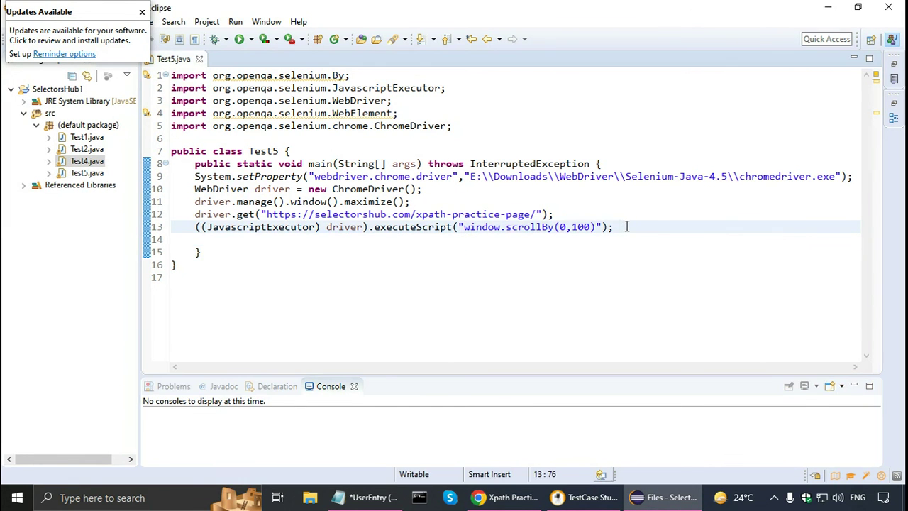
key(Return)
key(Return)
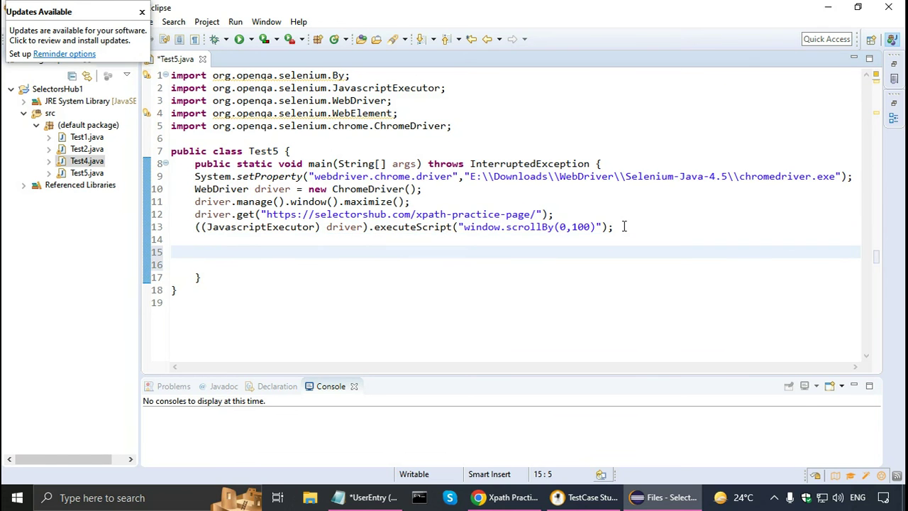
text(driver.findElement(By.xpath("//input[@id='userId']")) driver.findElement(By.xpath("//input[@id='pass']")) driver.findElement(By.xpath("//div[@class='element-companyId']//input[@placeholder='Enter your company']")) driver.findElement(By.xpath("//input[@value='Submit']")))
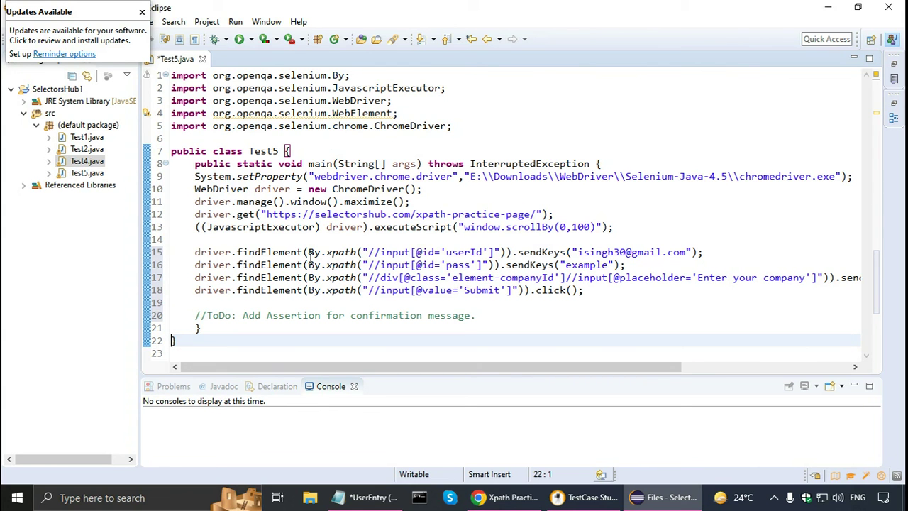
- Review the email, password and company findElement lines, then run Test5 in Chrome
click(195, 254)
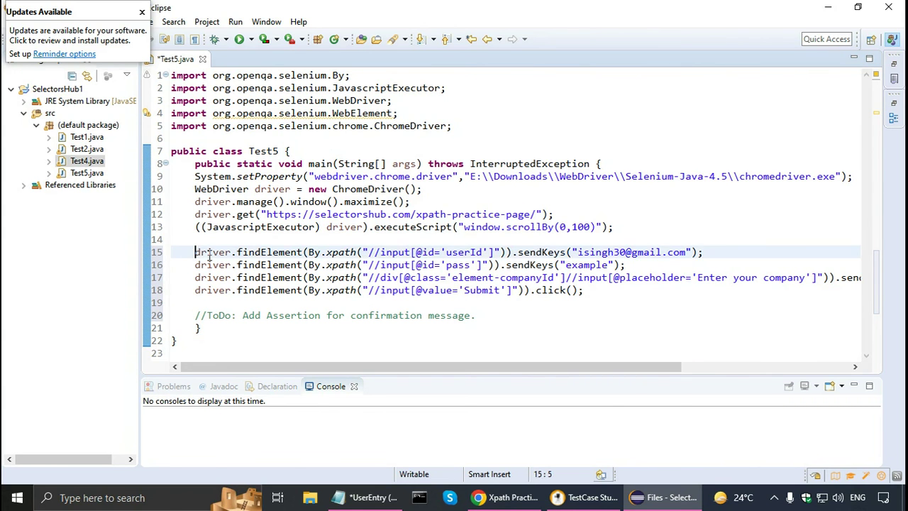
shift+click(512, 253)
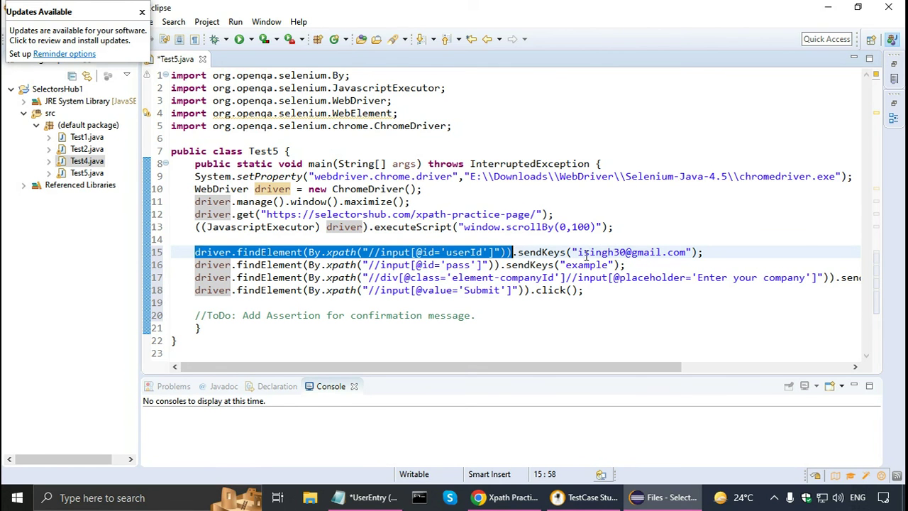
drag(195, 266, 501, 266)
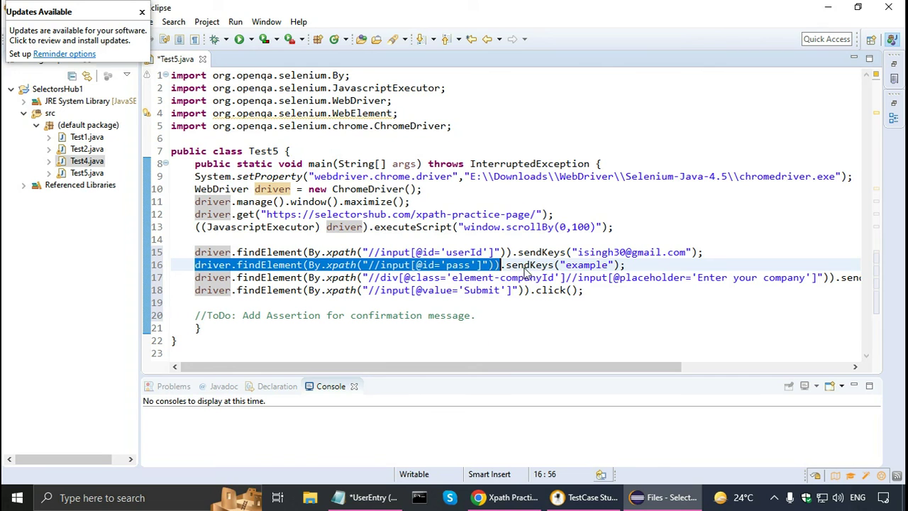
mouse_move(526, 268)
click(552, 277)
key(End)
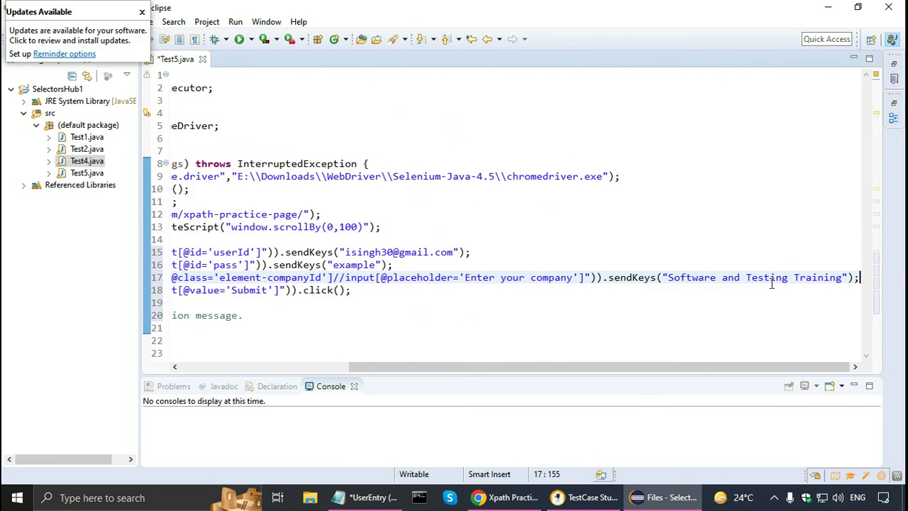
key(Home)
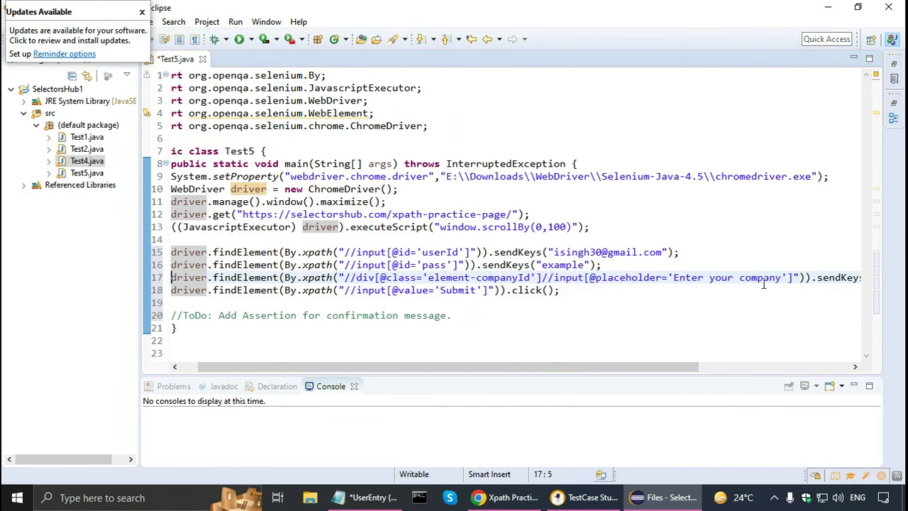
key(Home)
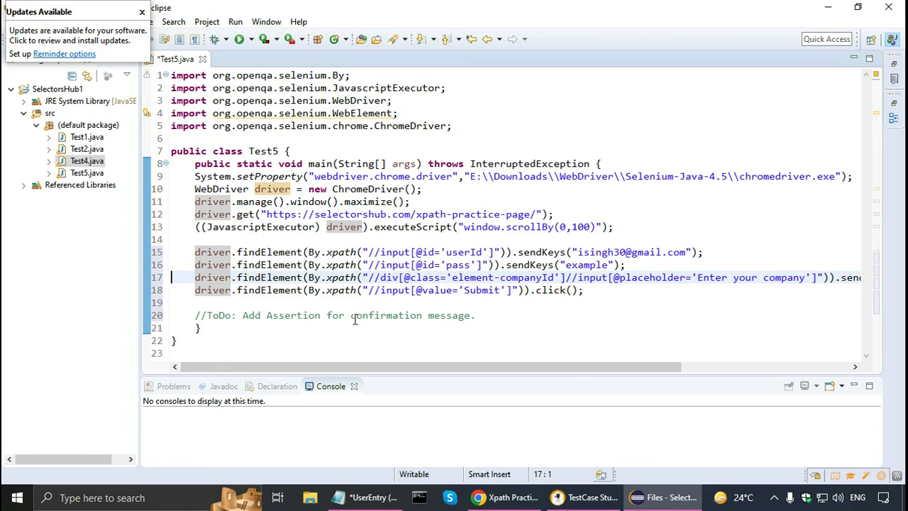
click(240, 41)
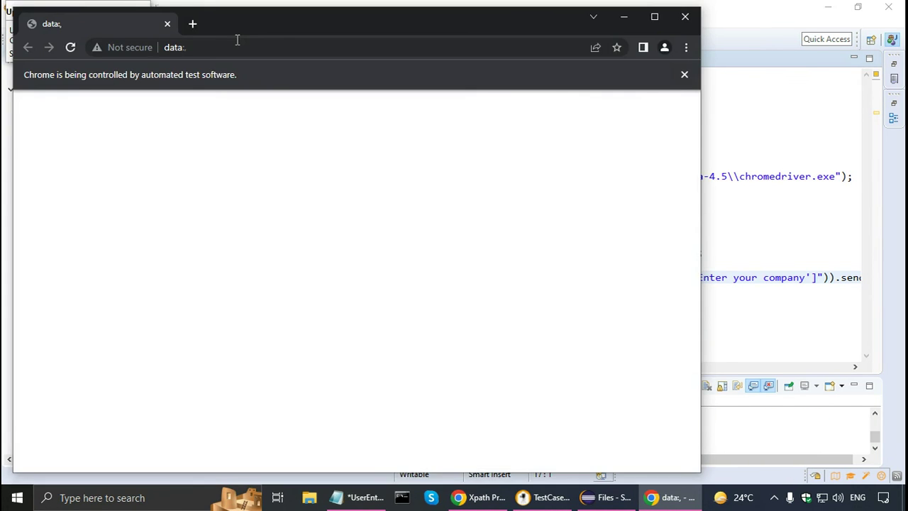